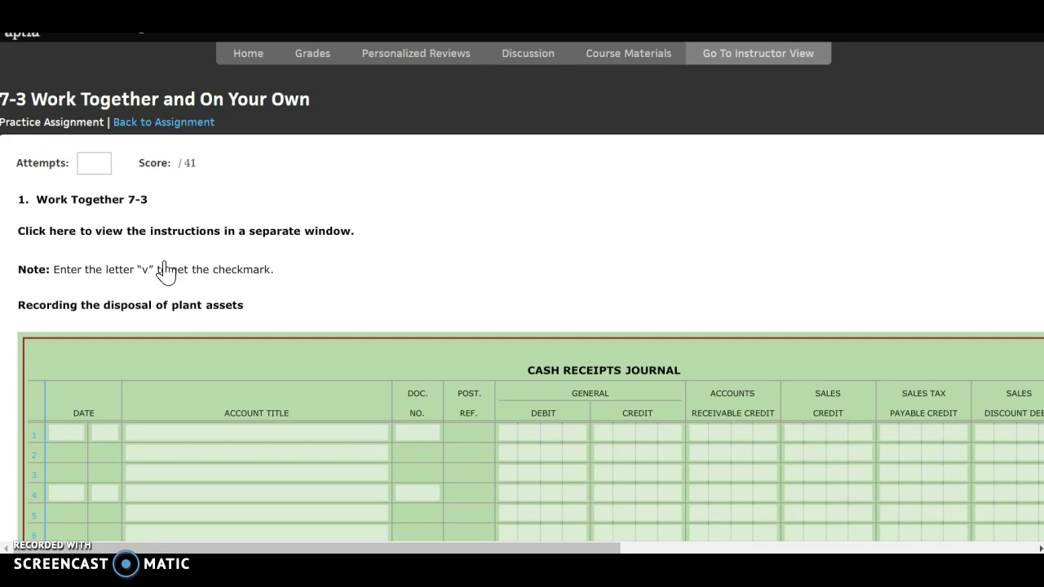
# On line 1 of the general journal, enter the date Jan. 6 and the account title Accum. Depr.—Office Equipment
pyautogui.scroll(-5, 272, 380)
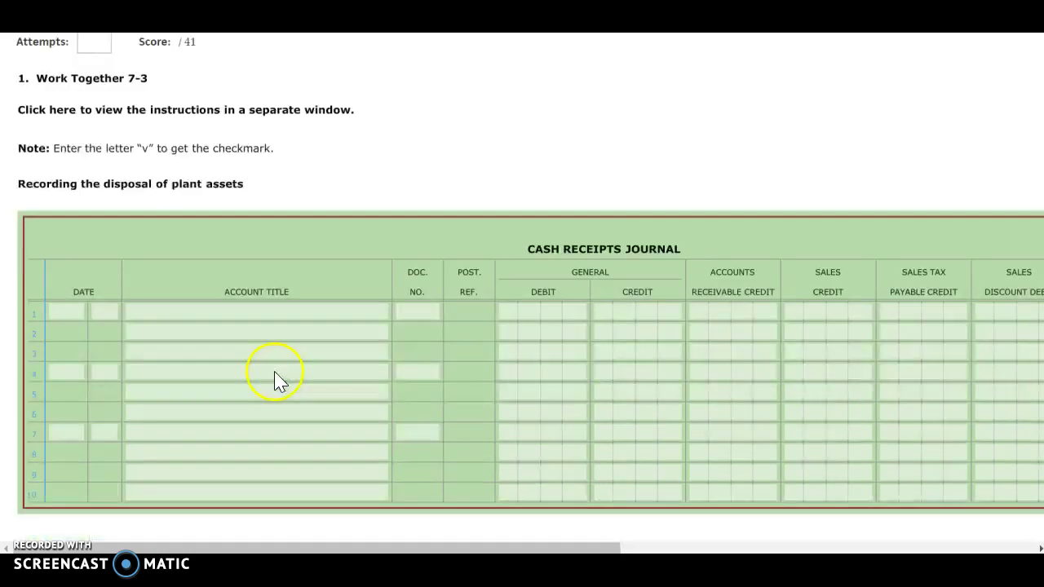
pyautogui.scroll(-4, 376, 448)
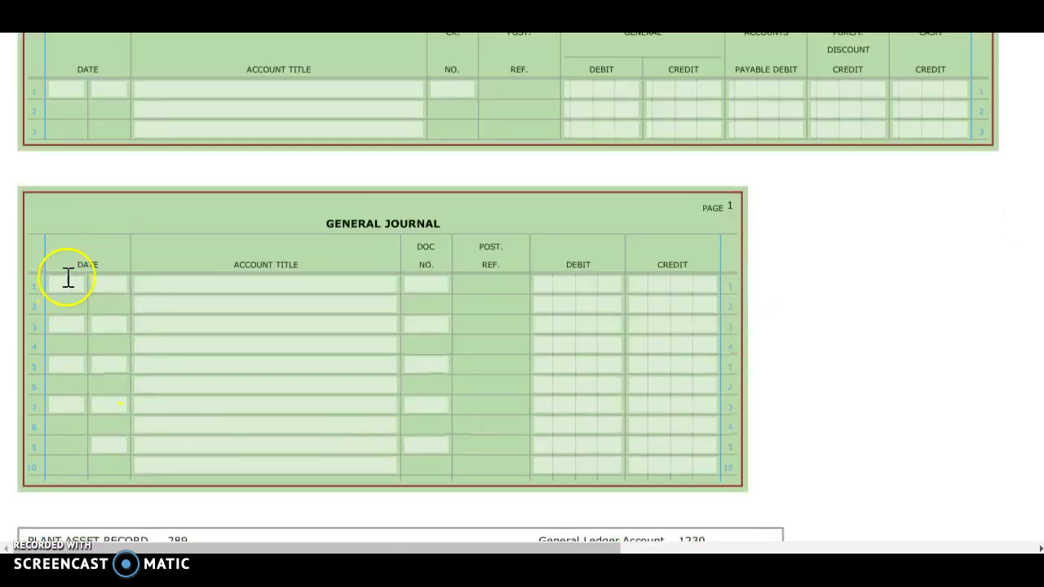
pyautogui.click(66, 281)
pyautogui.write('Jan.')
pyautogui.press('Tab')
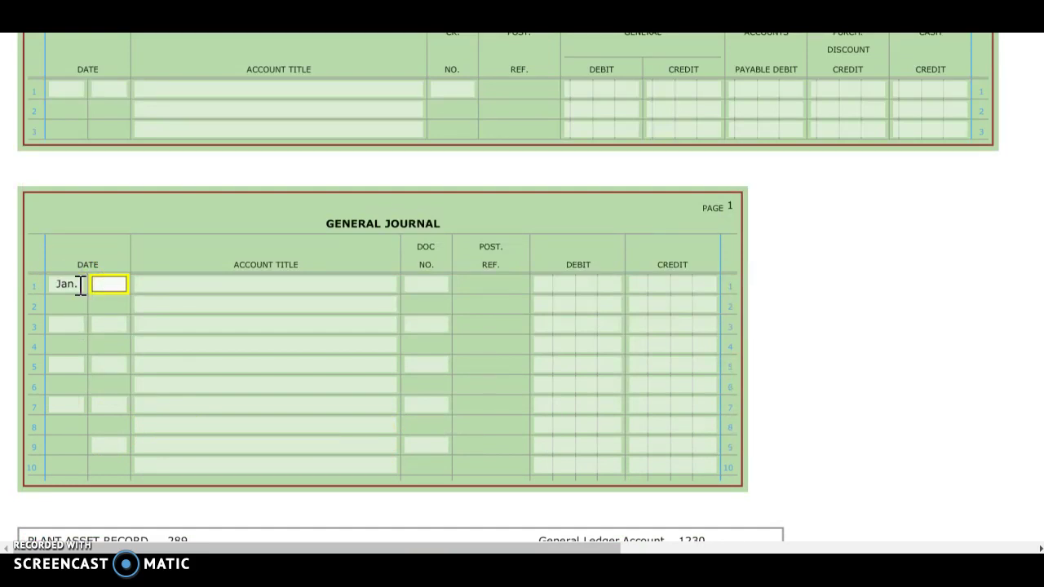
pyautogui.write('6')
pyautogui.press('Tab')
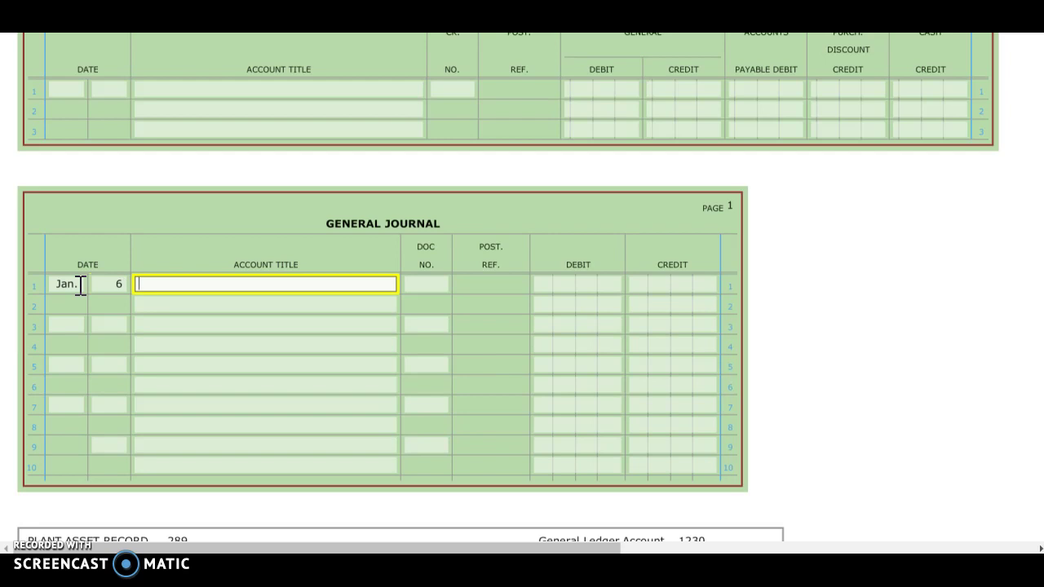
pyautogui.write('A')
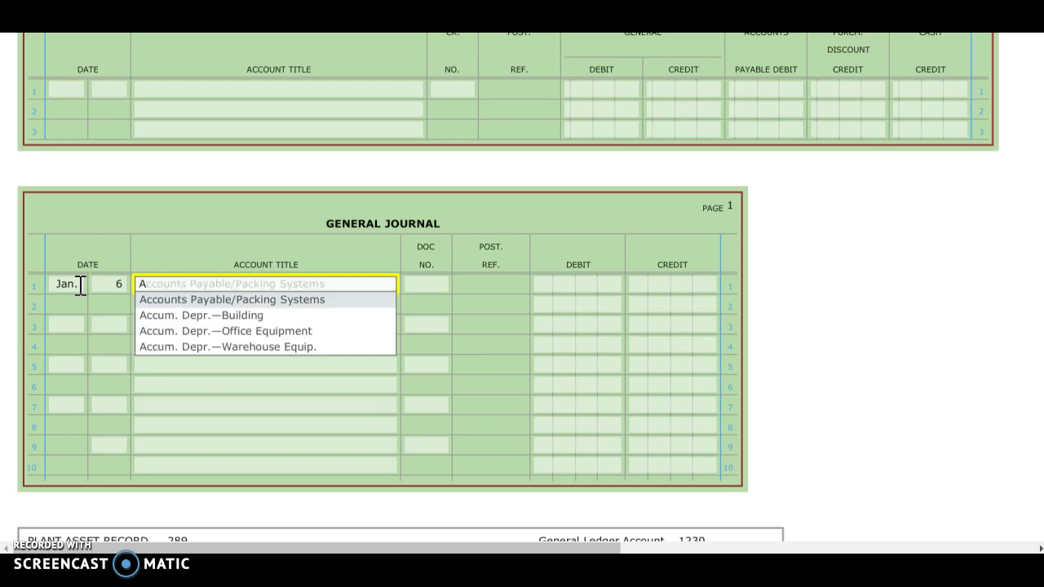
pyautogui.write('ccu')
pyautogui.press('BackSpace')
pyautogui.press('BackSpace')
pyautogui.click(229, 333)
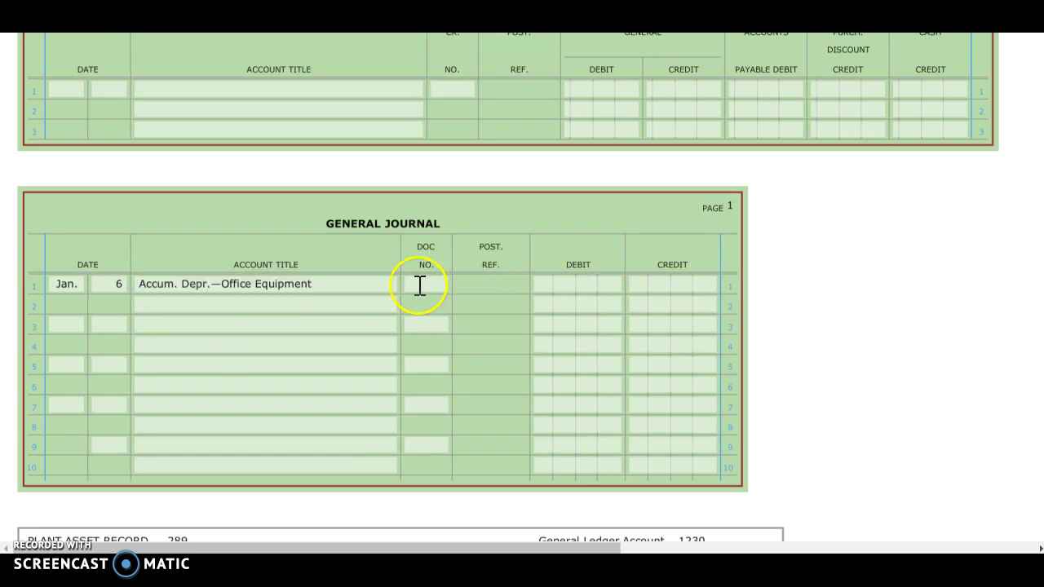
# Give the Jan. 6 general journal entry document number M165 and a debit of 840
pyautogui.click(419, 285)
pyautogui.write('M165')
pyautogui.press('Tab')
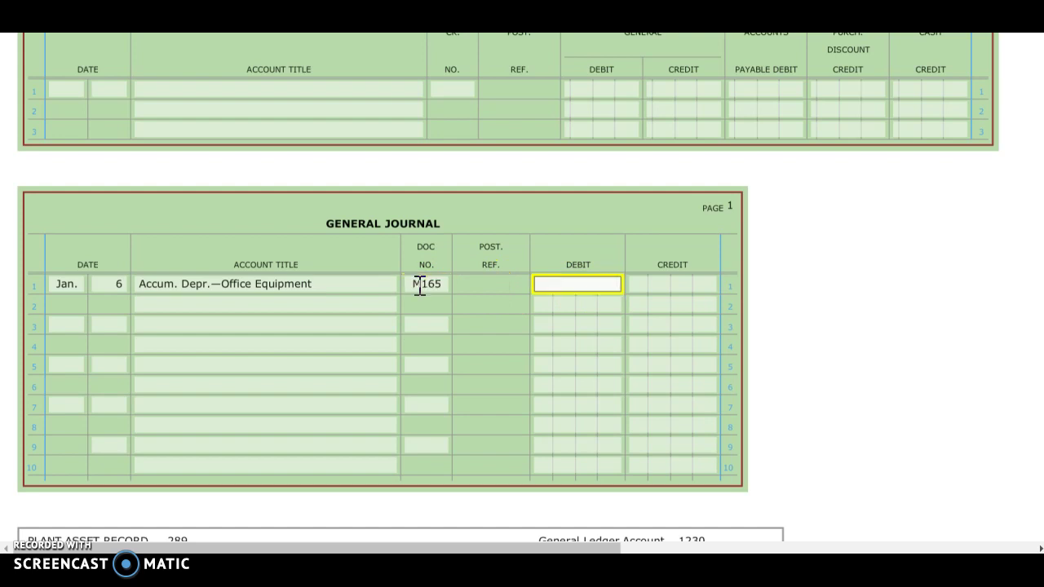
pyautogui.write('840')
pyautogui.press('Tab')
pyautogui.press('Tab')
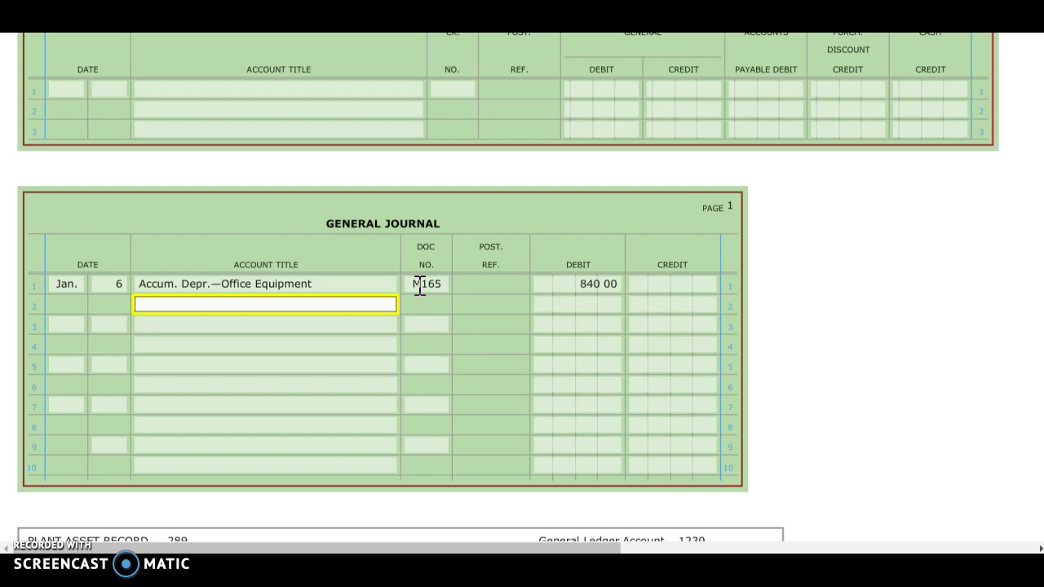
# Record Office Equipment with a credit of 840 on line 2 of the general journal
pyautogui.write('Of')
pyautogui.press('Tab')
pyautogui.press('Tab')
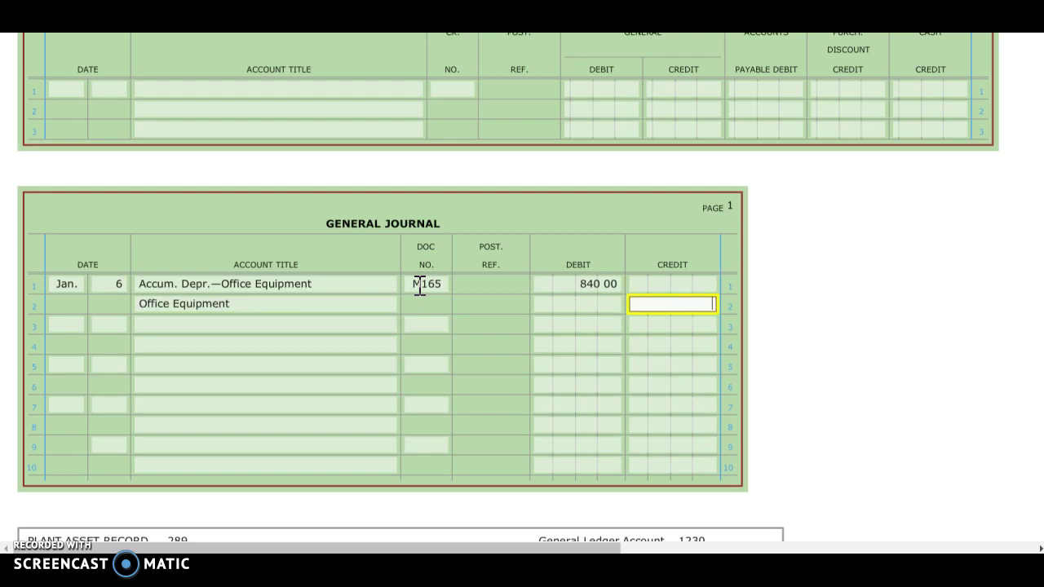
pyautogui.write('840')
# On line 3 of the general journal, enter the date Mar. 29 and the account title Depreciation Expense—Warehouse Equipment
pyautogui.click(66, 324)
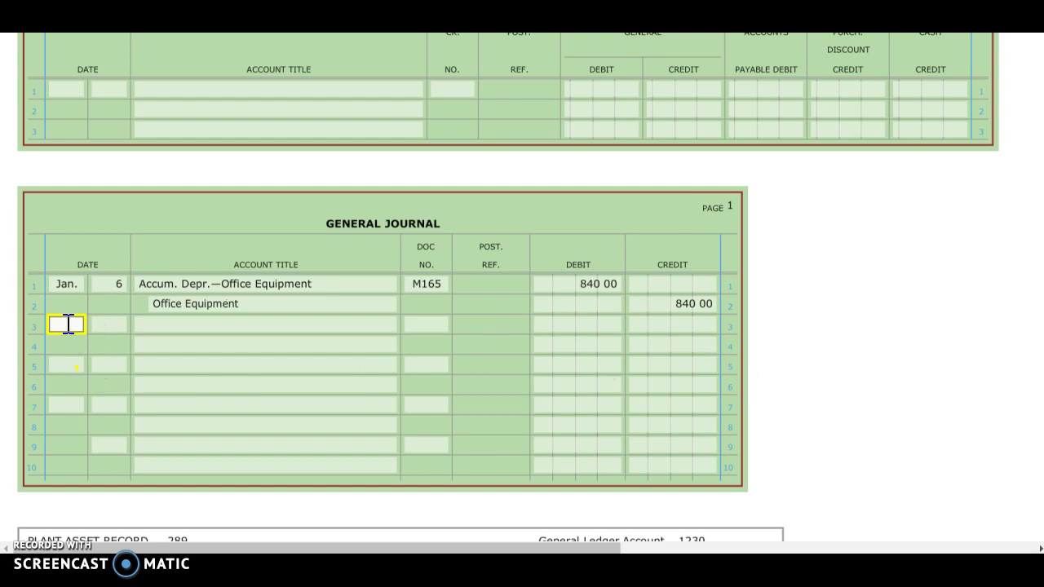
pyautogui.write('M')
pyautogui.press('Return')
pyautogui.press('Tab')
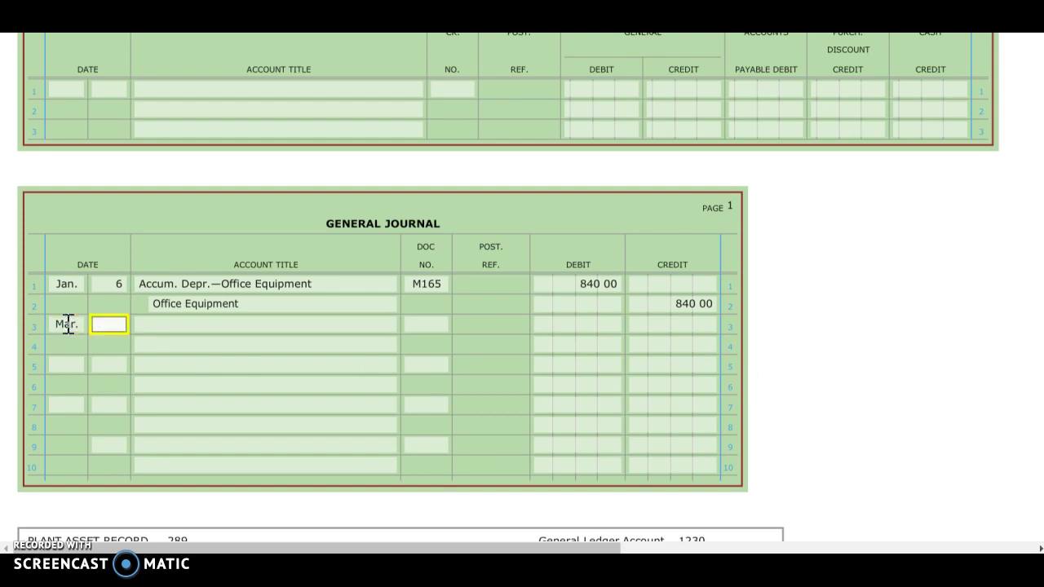
pyautogui.write('29')
pyautogui.press('Tab')
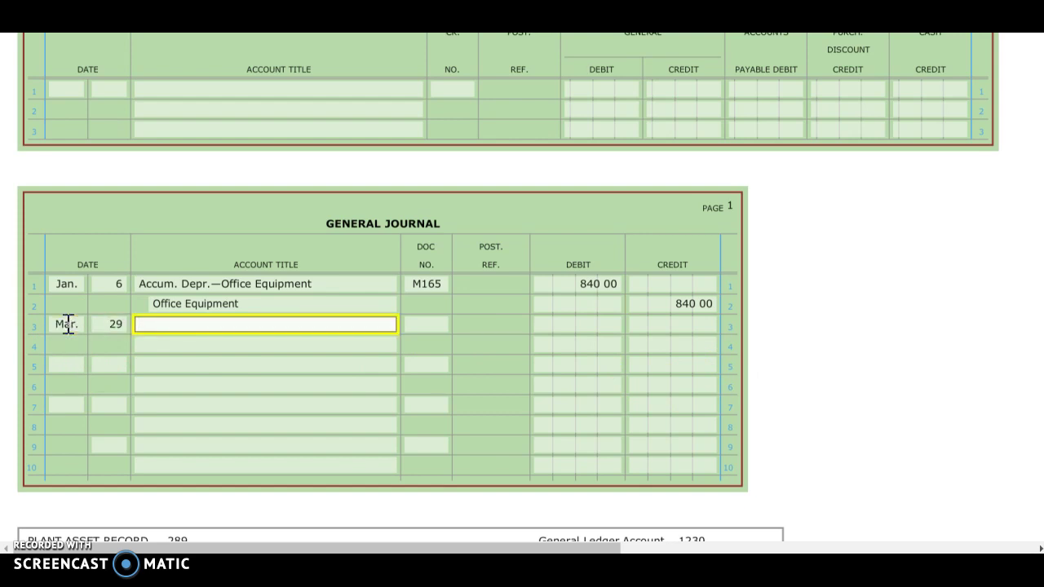
pyautogui.write('Dep')
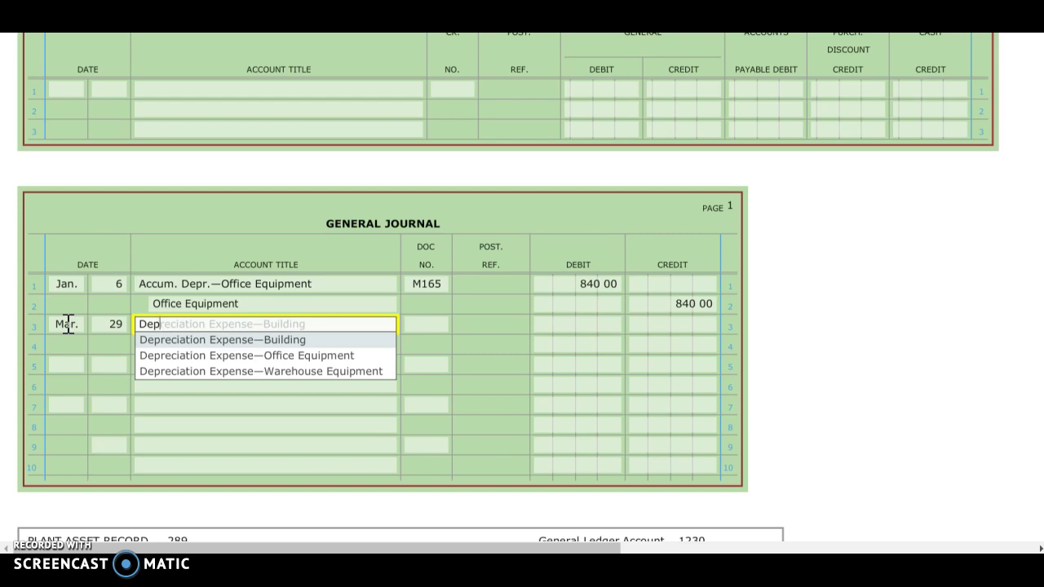
pyautogui.click(291, 375)
# Give the Mar. 29 depreciation entry document number M182 and a debit of 80
pyautogui.click(427, 326)
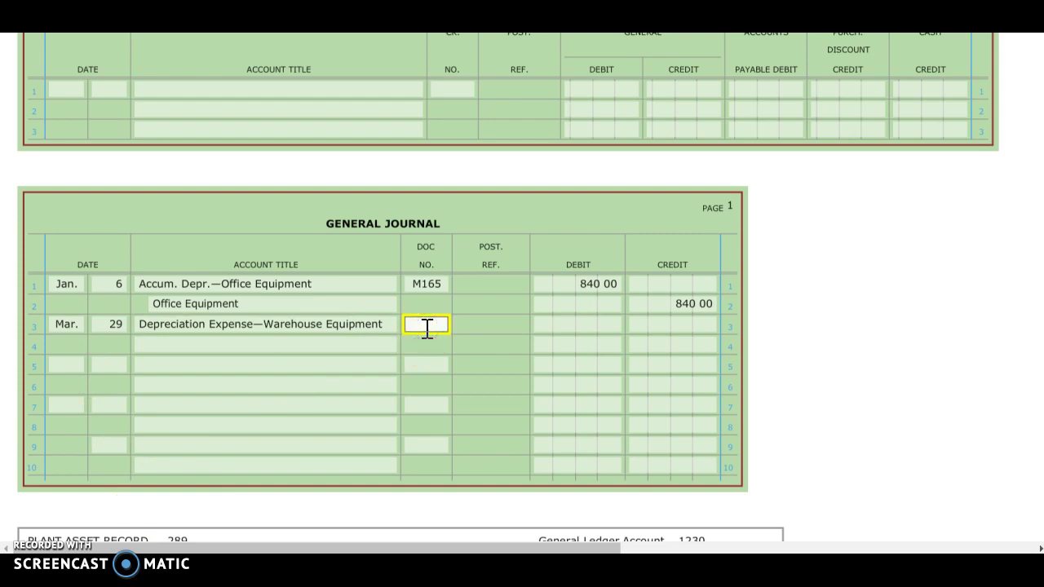
pyautogui.write('M182')
pyautogui.press('Tab')
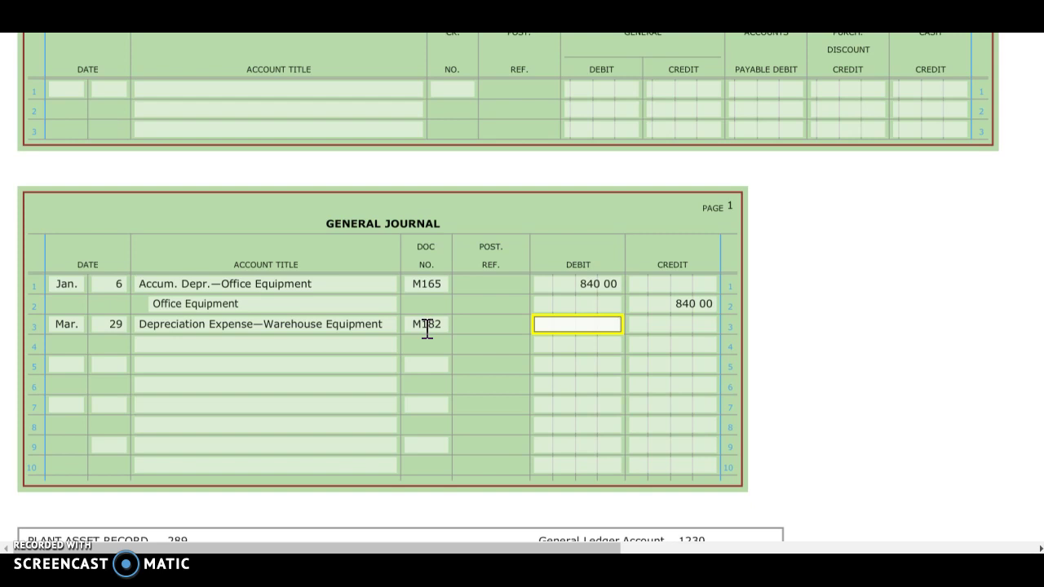
pyautogui.write('80')
pyautogui.press('Tab')
pyautogui.press('Tab')
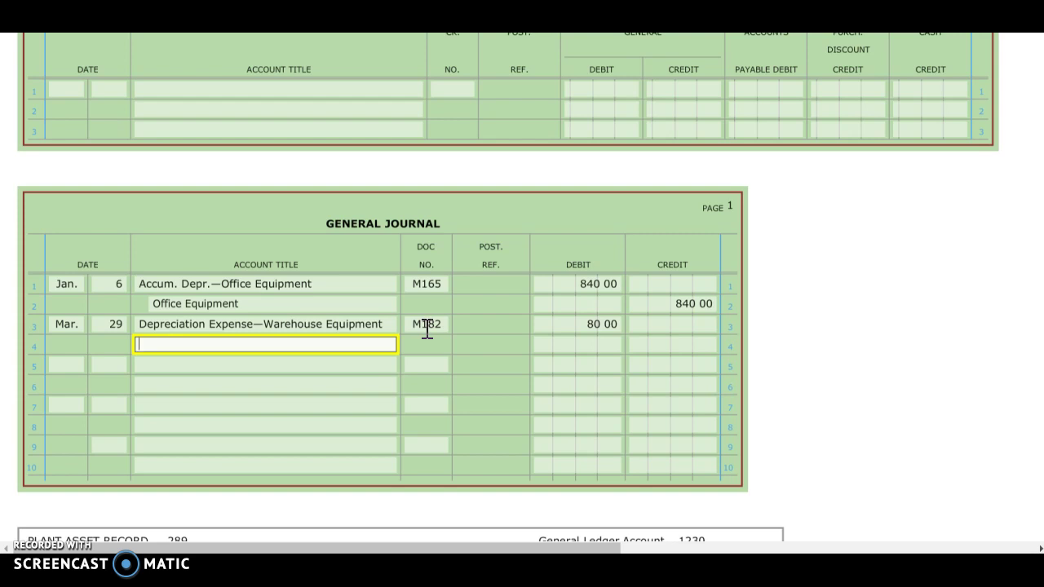
# Enter Accum. Depr.—Warehouse Equip. as the account title on line 4 of the general journal and go to that line's credit amount
pyautogui.write('A')
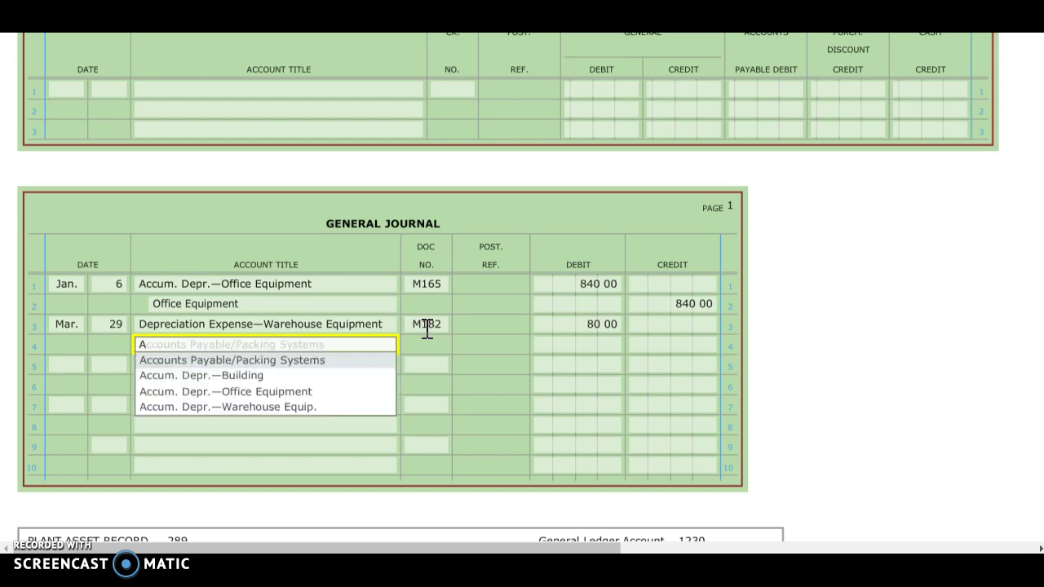
pyautogui.write('cc')
pyautogui.click(314, 407)
pyautogui.click(659, 346)
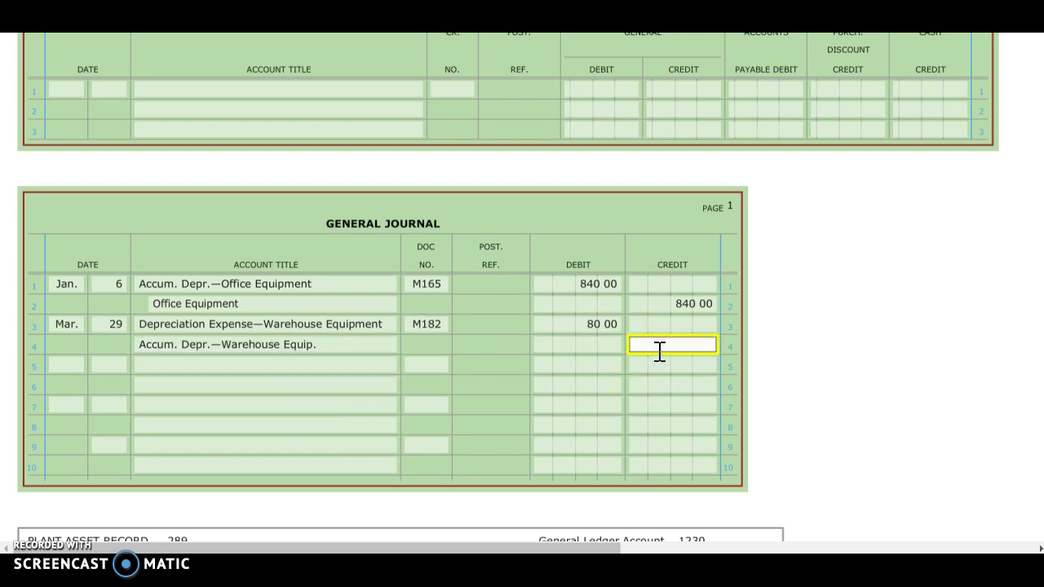
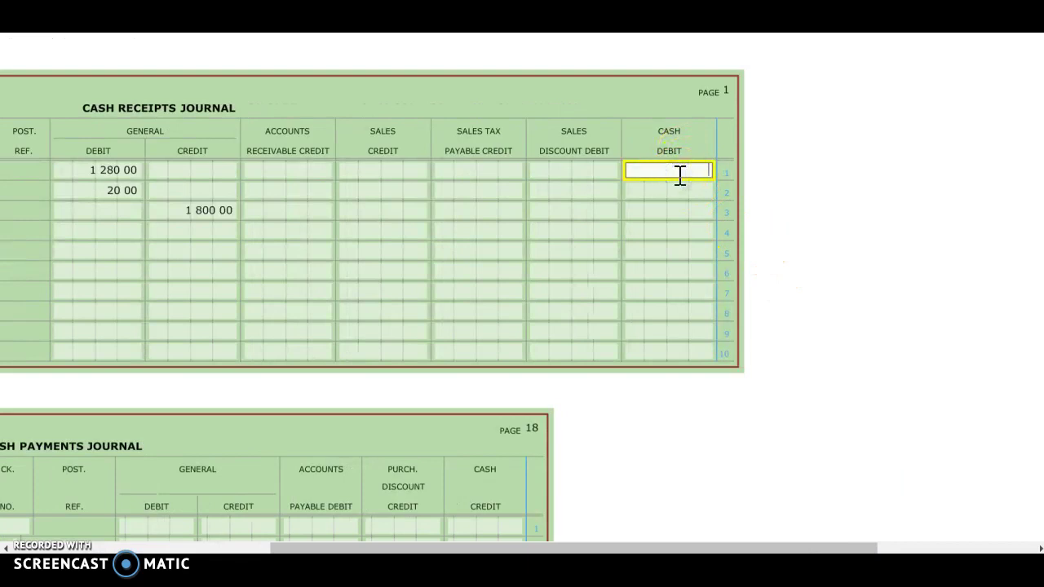
# On line 5 of the general journal, enter the date June 25 and the account title Depreciation Expense—Office Equipment
pyautogui.moveTo(739, 550); pyautogui.dragTo(498, 552)
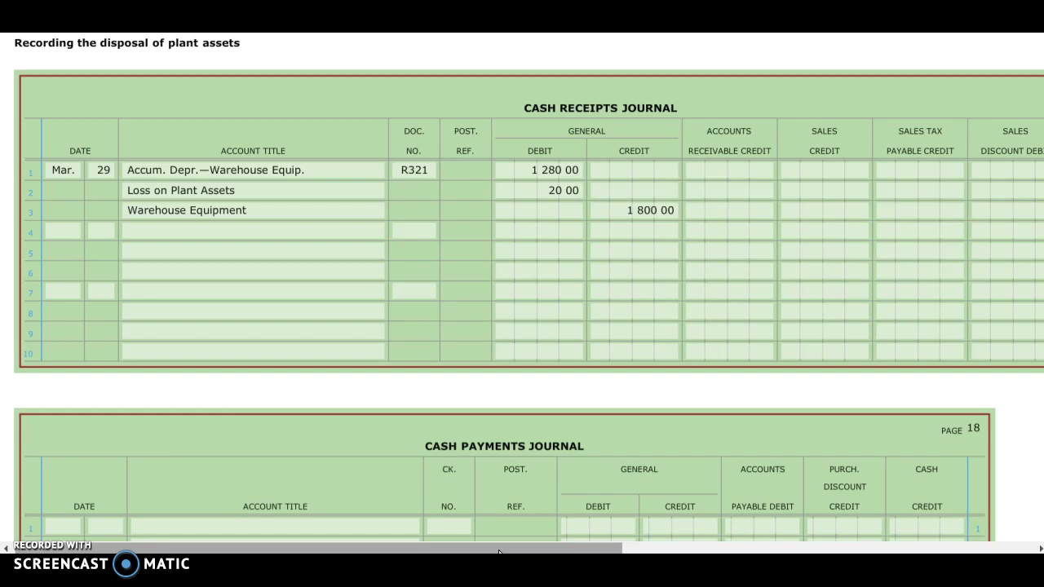
pyautogui.scroll(-7, 482, 441)
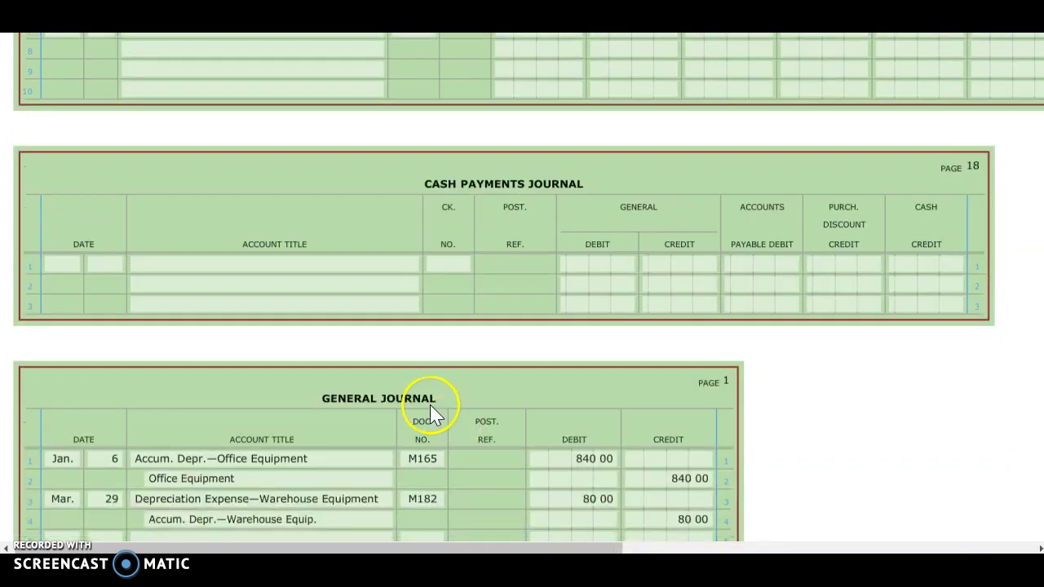
pyautogui.click(66, 279)
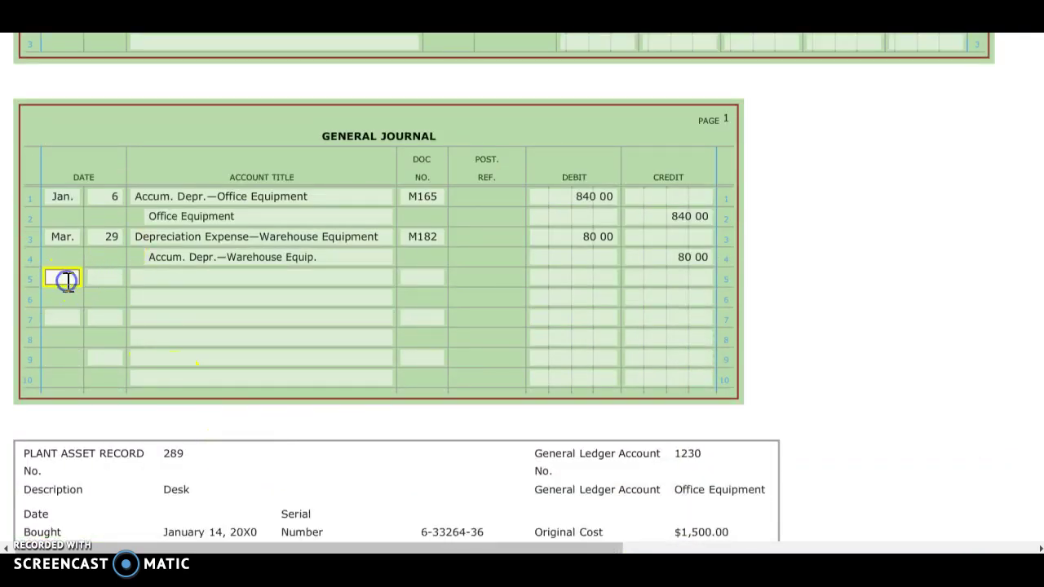
pyautogui.write('June')
pyautogui.press('Tab')
pyautogui.write('25')
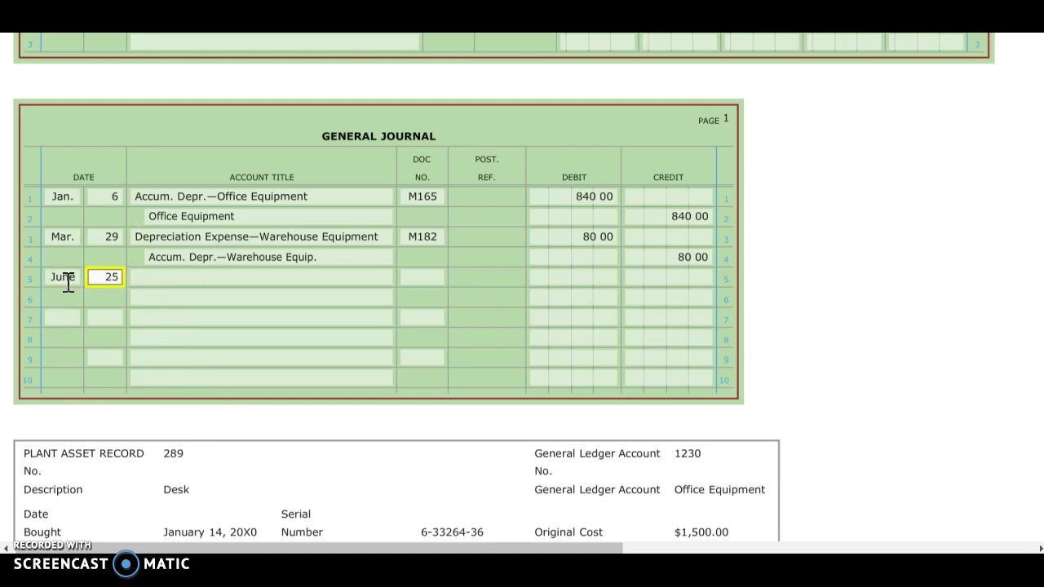
pyautogui.press('Tab')
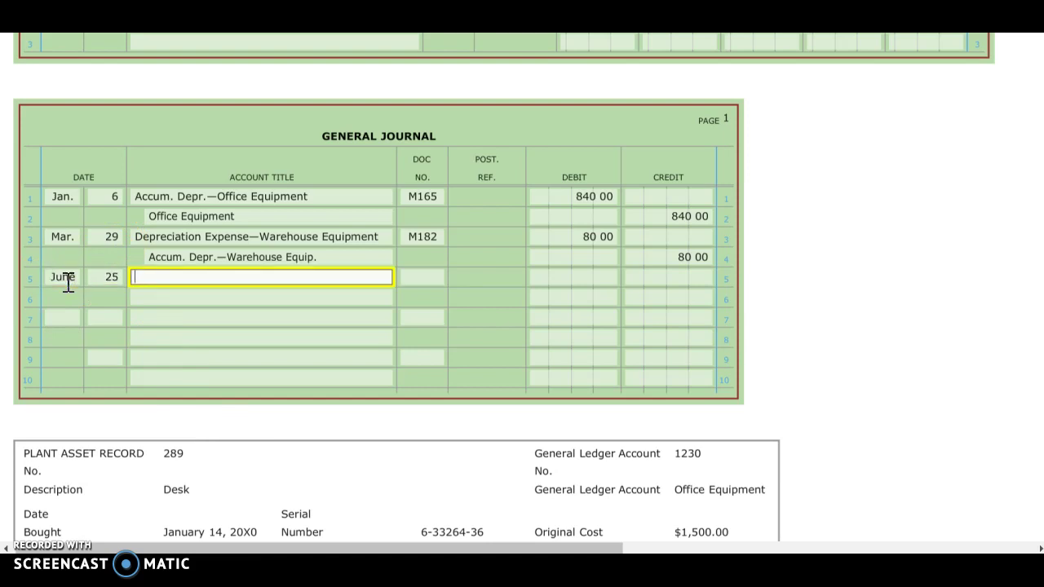
pyautogui.write('D')
pyautogui.press('BackSpace')
pyautogui.write('Dep')
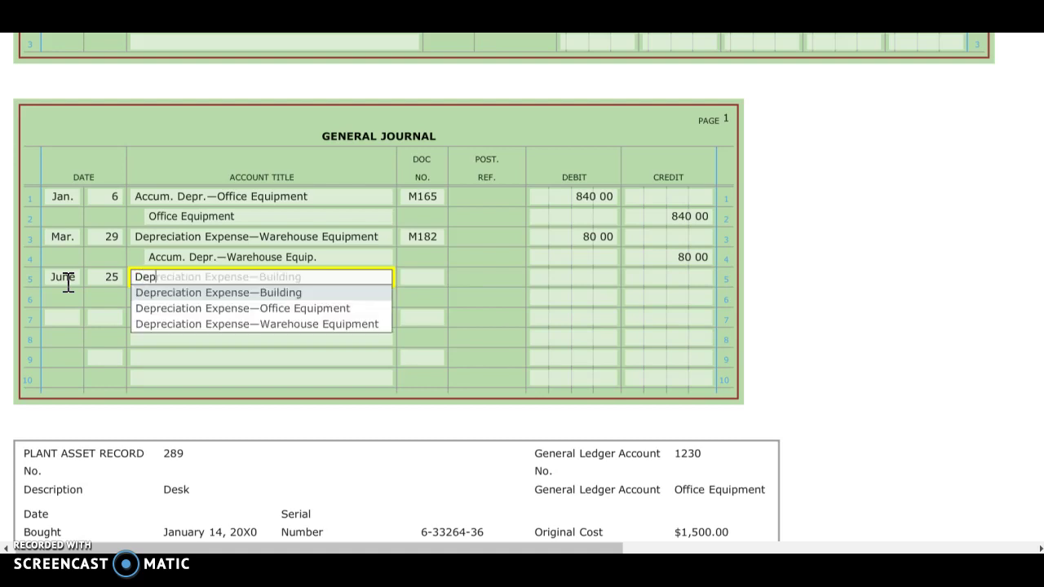
pyautogui.click(234, 310)
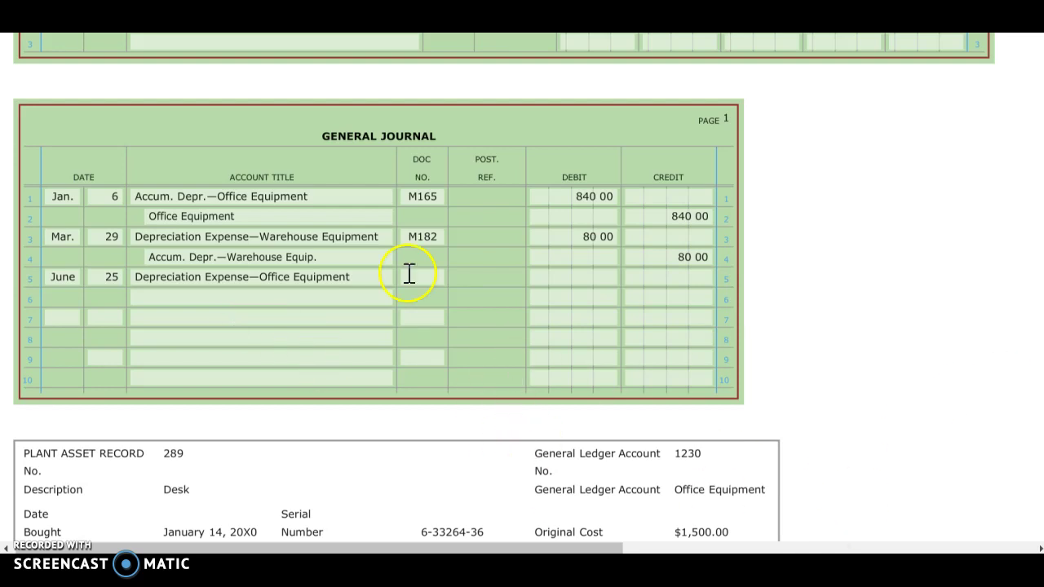
# Add the year 20X5 to the empty last row of the desk's plant asset record
pyautogui.scroll(-2, 694, 393)
pyautogui.scroll(-3, 693, 393)
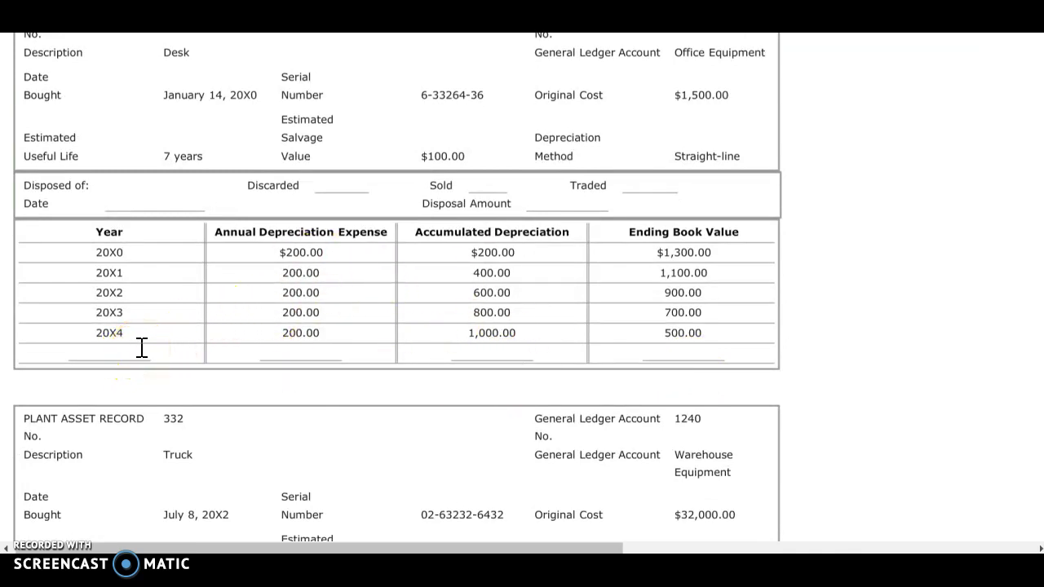
pyautogui.click(114, 354)
pyautogui.write('20X5')
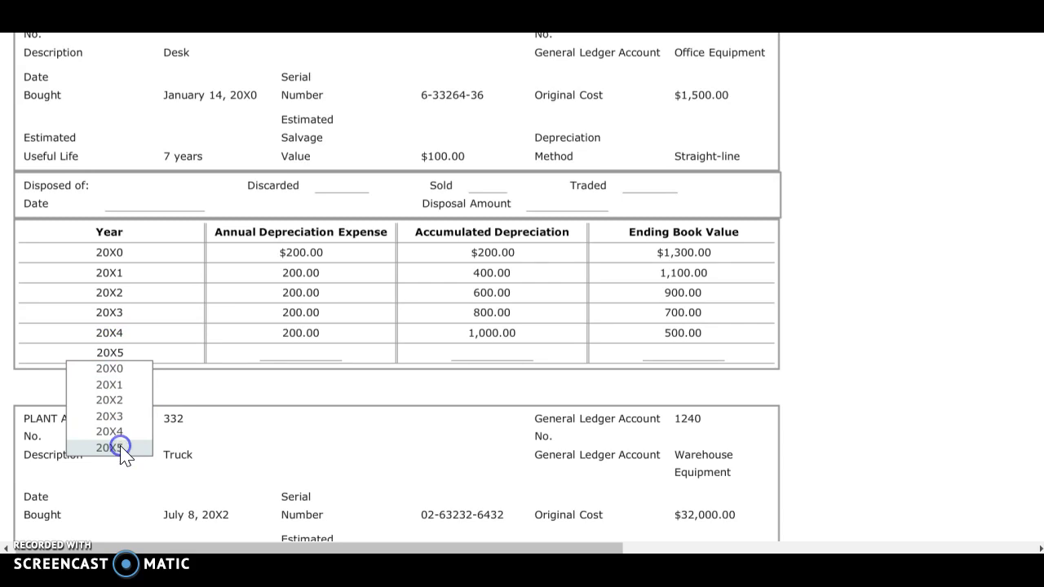
pyautogui.click(121, 447)
# Complete the desk's 20X5 row with annual depreciation expense 100, accumulated depreciation 1,100 and ending book value 400
pyautogui.click(280, 352)
pyautogui.scroll(1, 739, 383)
pyautogui.scroll(3, 766, 359)
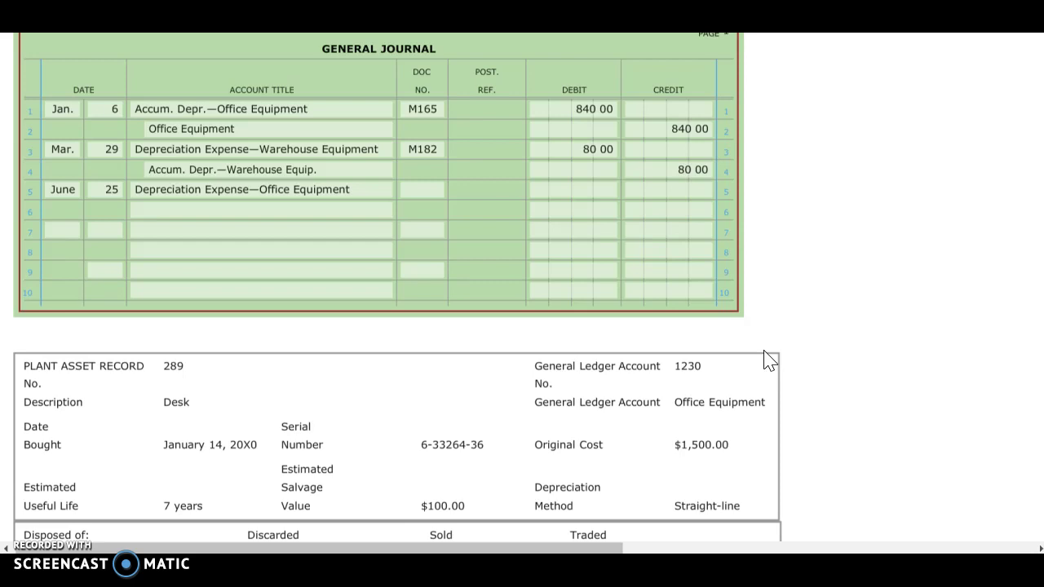
pyautogui.click(908, 366)
pyautogui.scroll(-4, 910, 367)
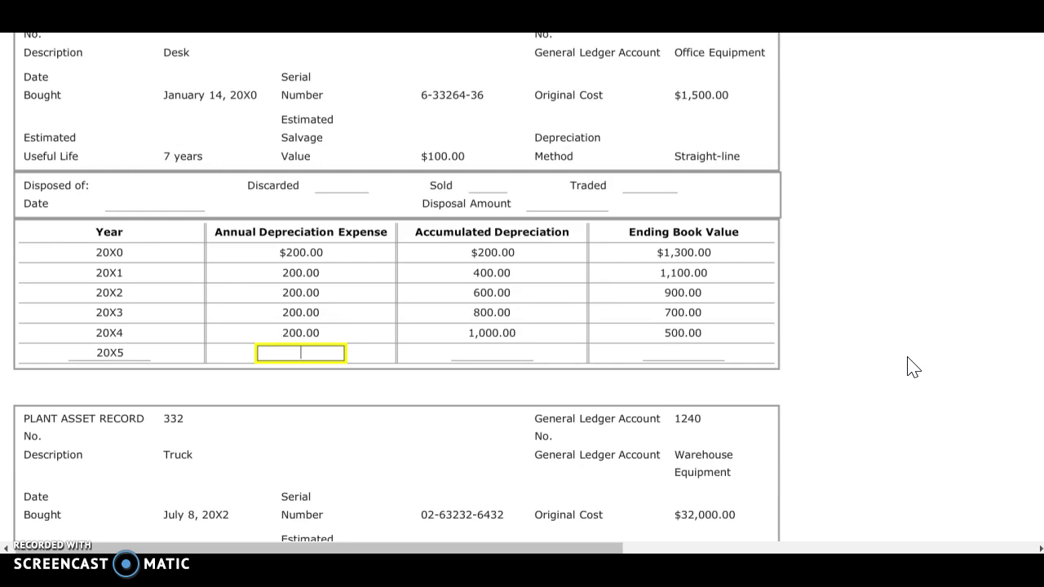
pyautogui.write('100')
pyautogui.press('Tab')
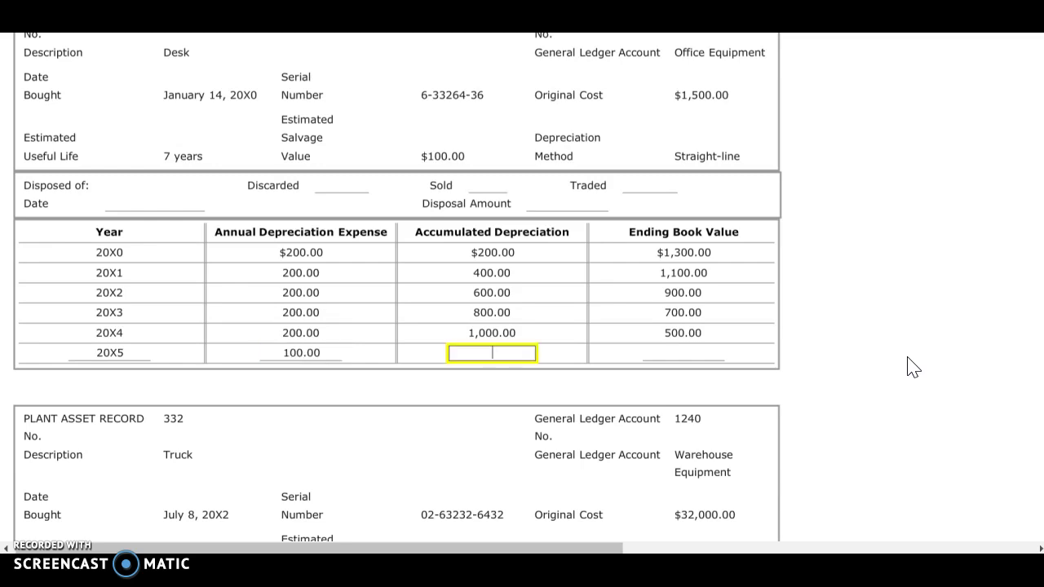
pyautogui.write('1100')
pyautogui.press('Tab')
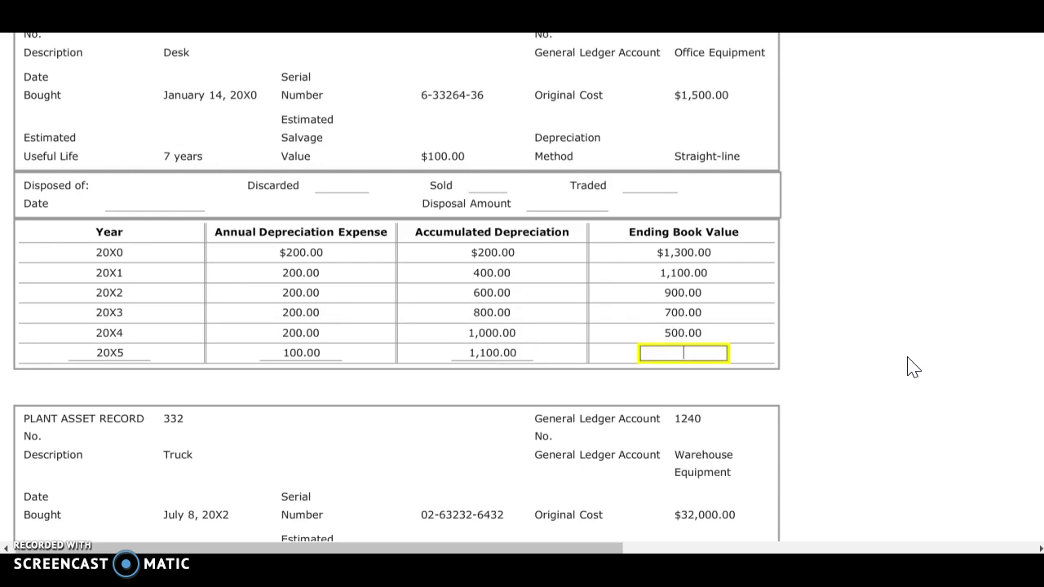
pyautogui.write('400')
pyautogui.click(909, 362)
# Complete line 5 of the general journal with document number M195 and a debit of 100
pyautogui.scroll(4, 940, 463)
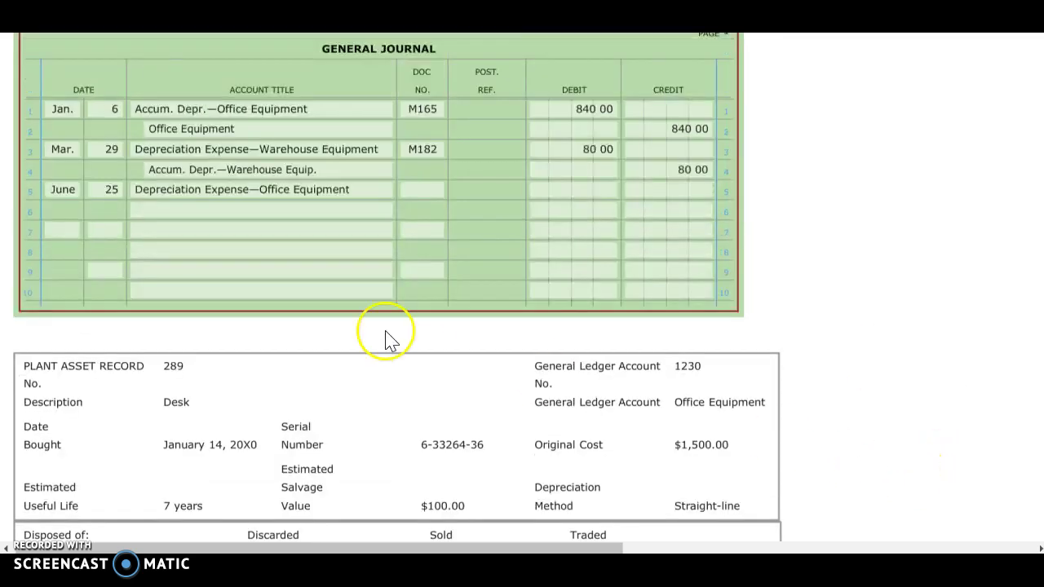
pyautogui.click(411, 189)
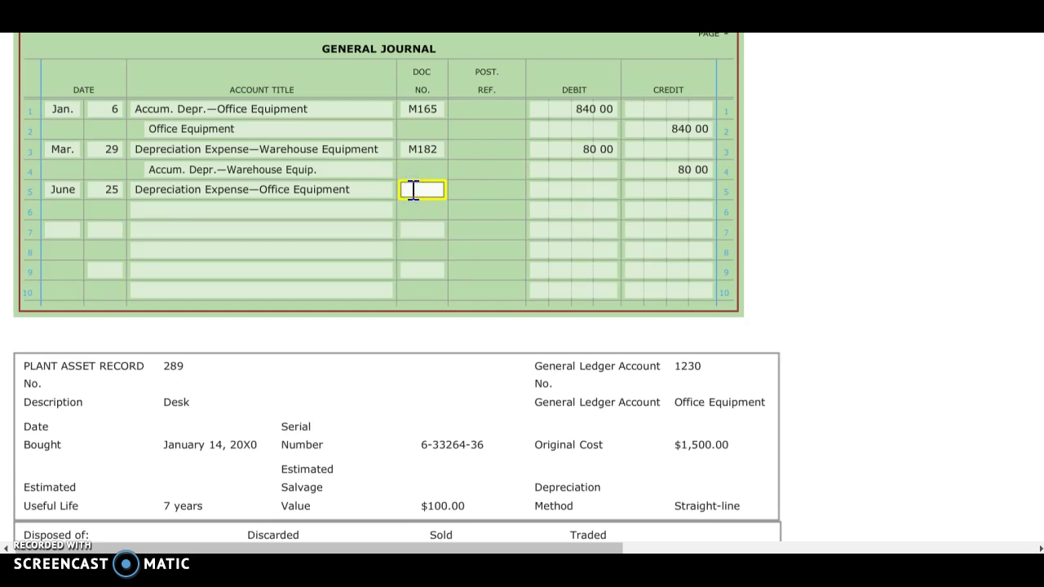
pyautogui.write('M')
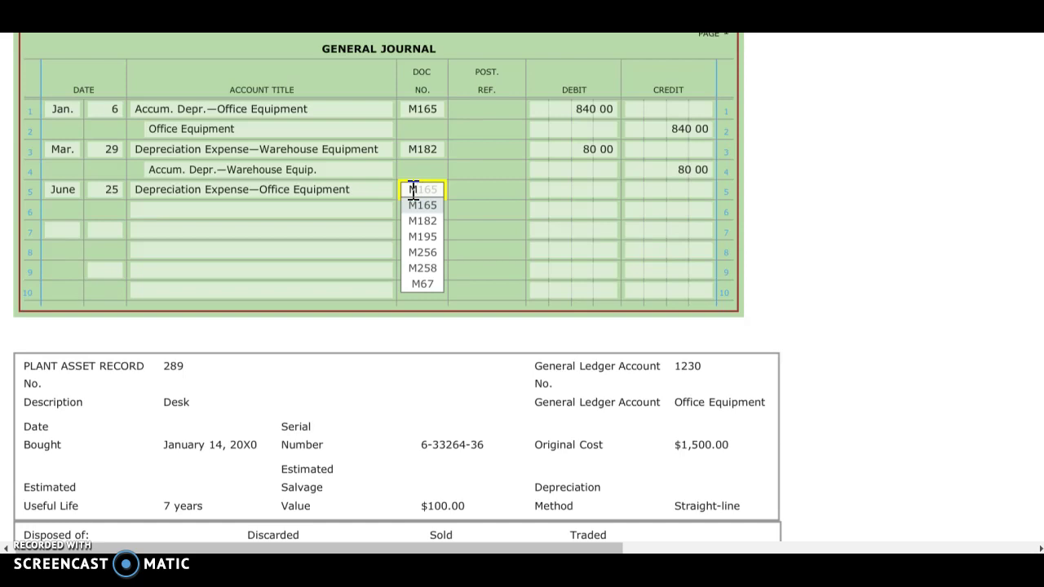
pyautogui.write('195')
pyautogui.press('Tab')
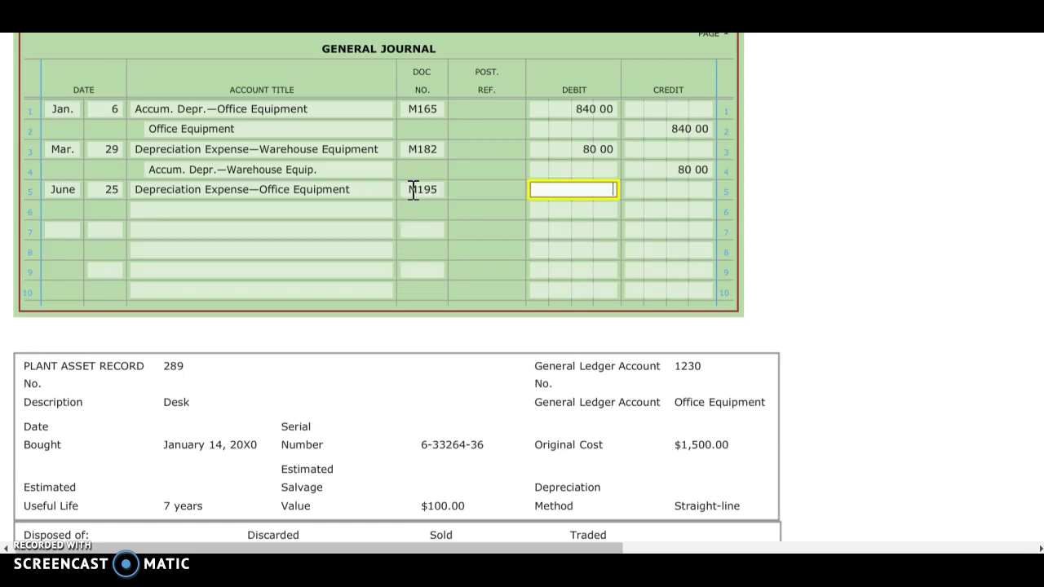
pyautogui.write('100')
# On line 6 of the general journal, enter Accum. Depr.—Office Equipment with a credit of 100
pyautogui.press('Tab')
pyautogui.press('Tab')
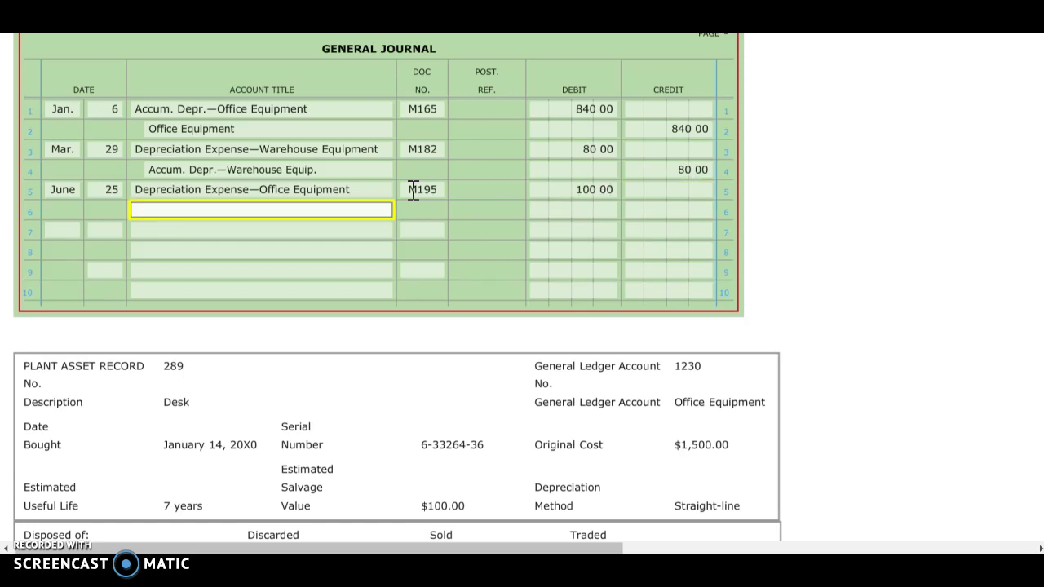
pyautogui.write('Acc')
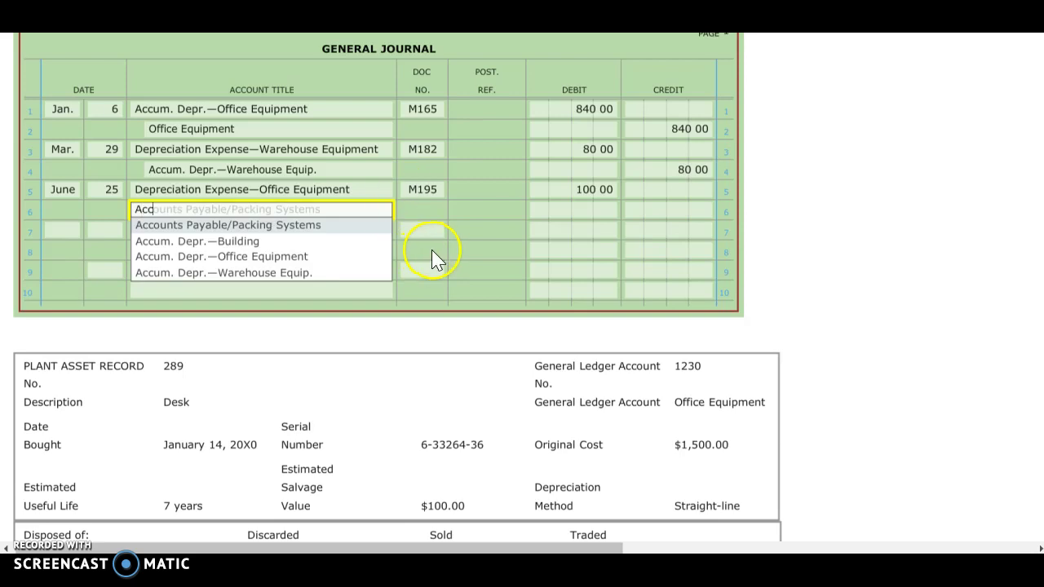
pyautogui.click(310, 255)
pyautogui.click(654, 207)
pyautogui.write('100')
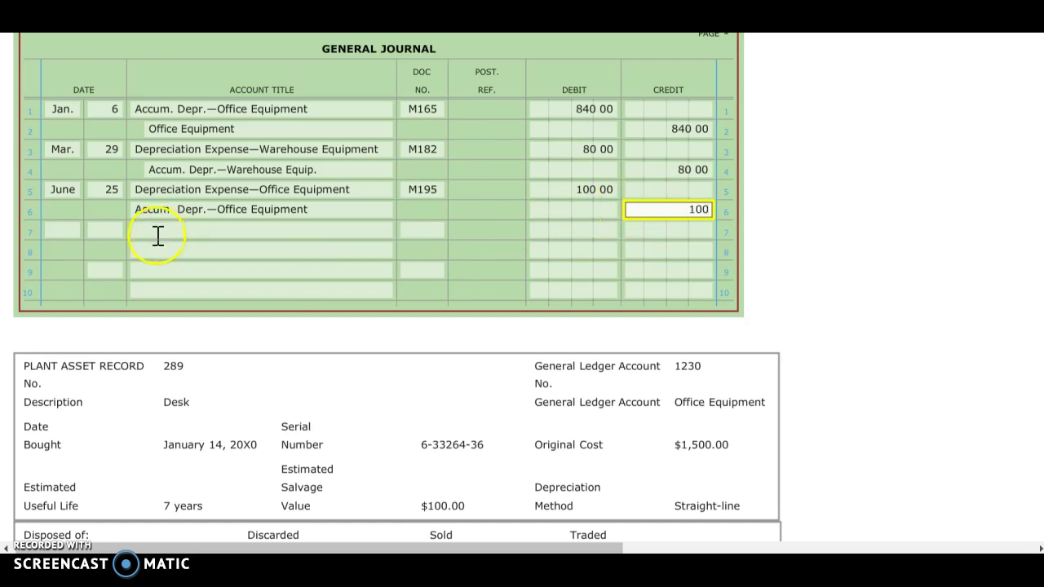
pyautogui.click(821, 314)
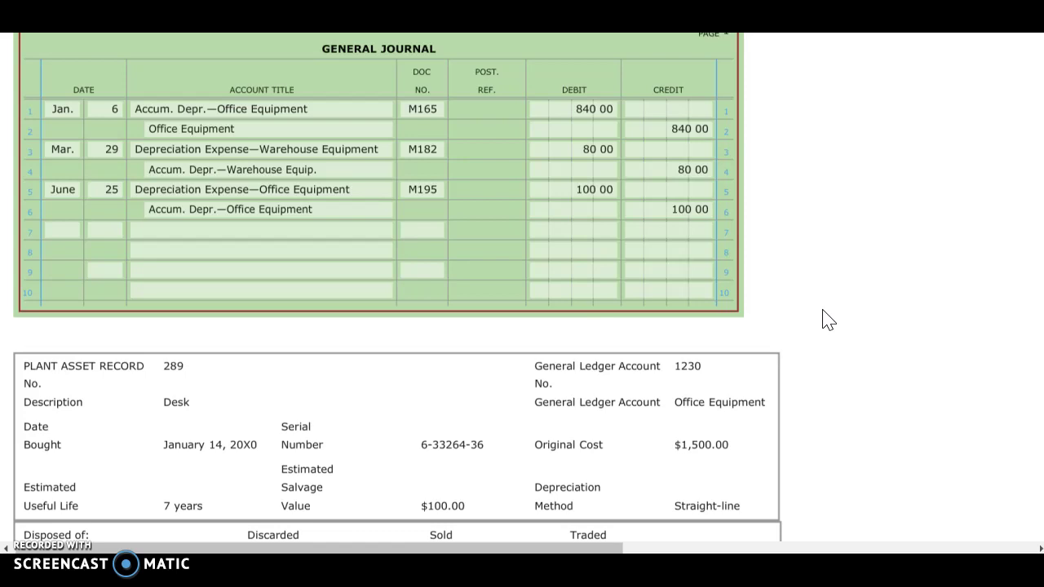
# On line 4 of the cash receipts journal, enter the date June 25 and the account title Accum. Depr.—Office Equipment
pyautogui.scroll(8, 822, 318)
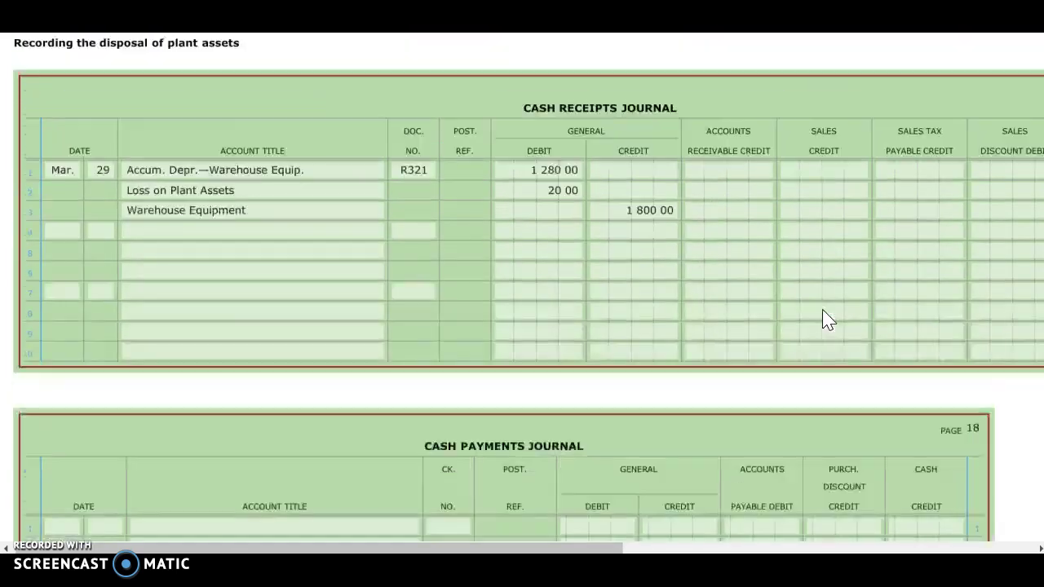
pyautogui.click(76, 230)
pyautogui.write('June')
pyautogui.click(92, 230)
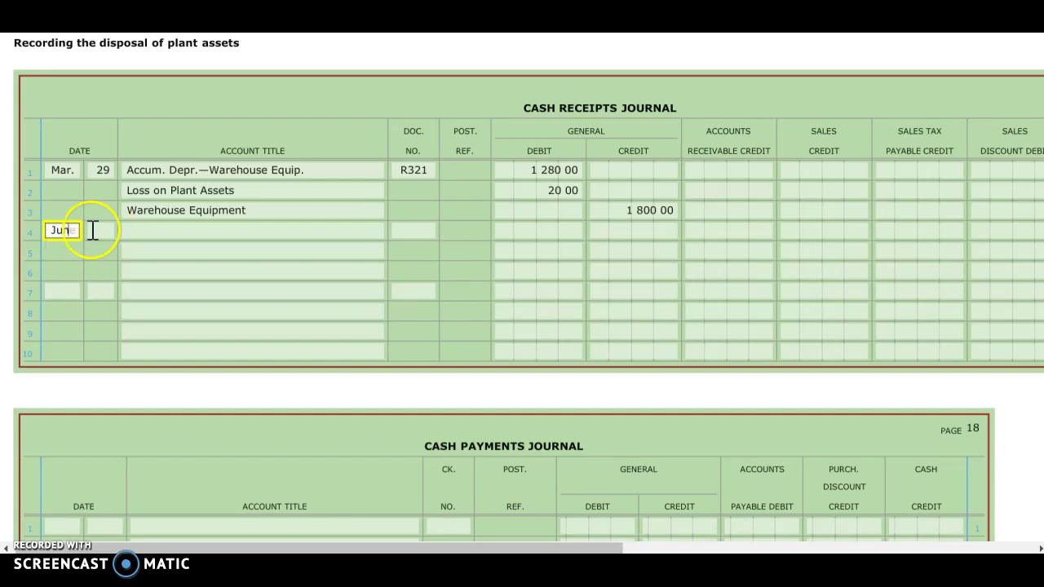
pyautogui.write('25')
pyautogui.click(158, 231)
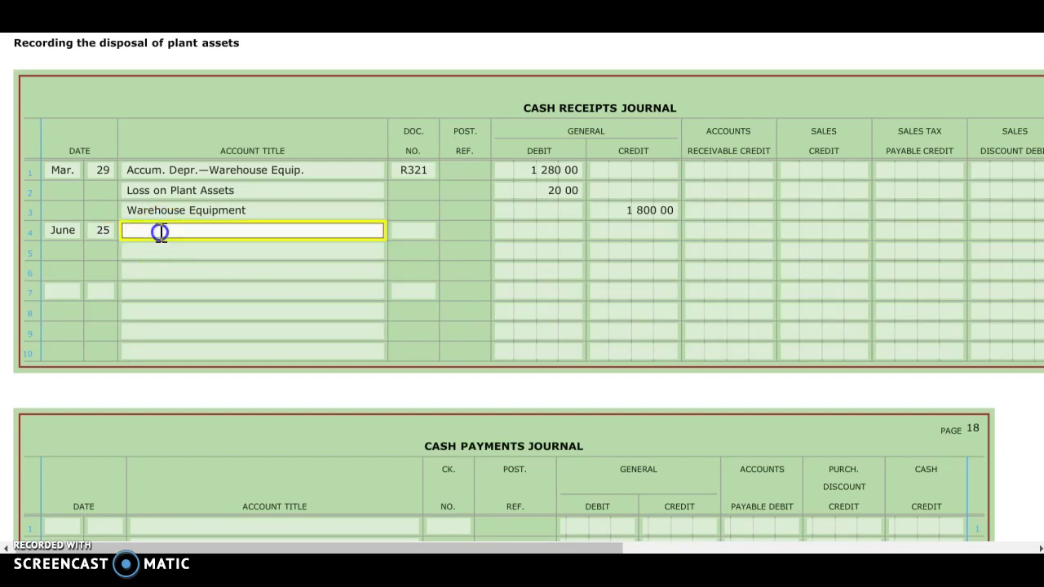
pyautogui.write('Acc')
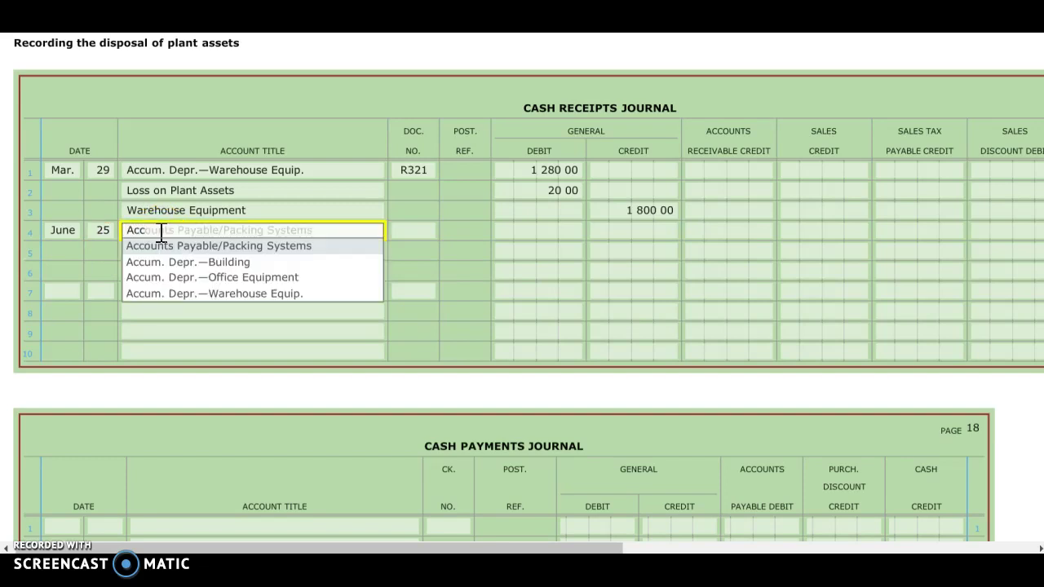
pyautogui.click(167, 277)
# Add document number R467 and a general debit of 1,100 to line 4 of the cash receipts journal
pyautogui.click(413, 229)
pyautogui.write('R')
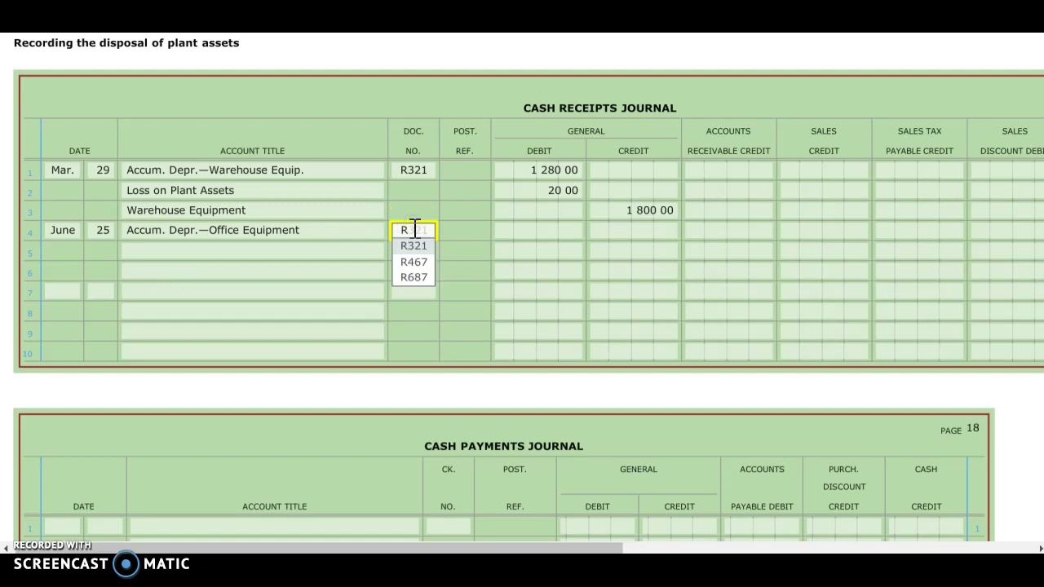
pyautogui.write('467')
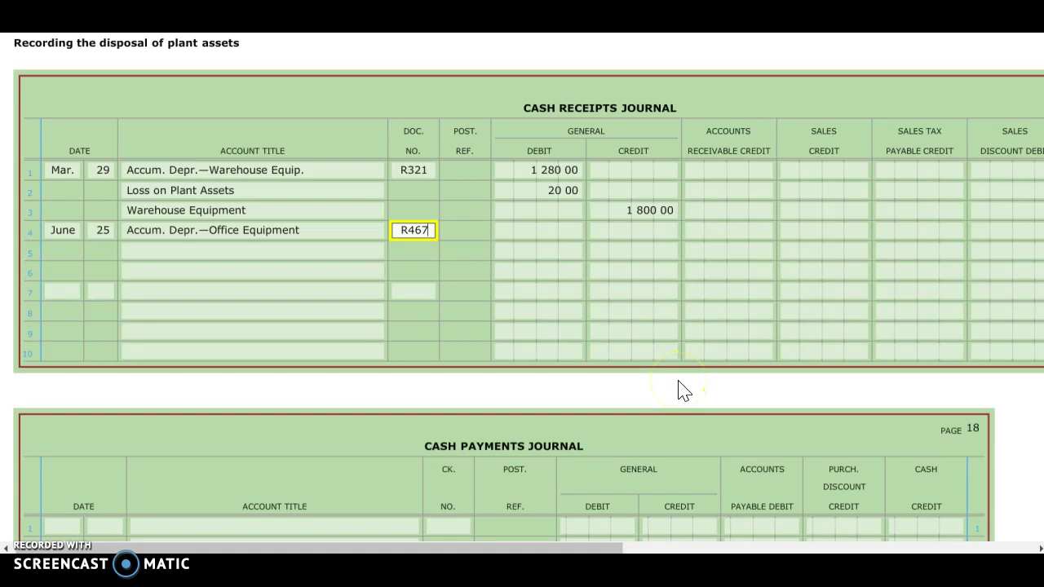
pyautogui.scroll(-15, 682, 390)
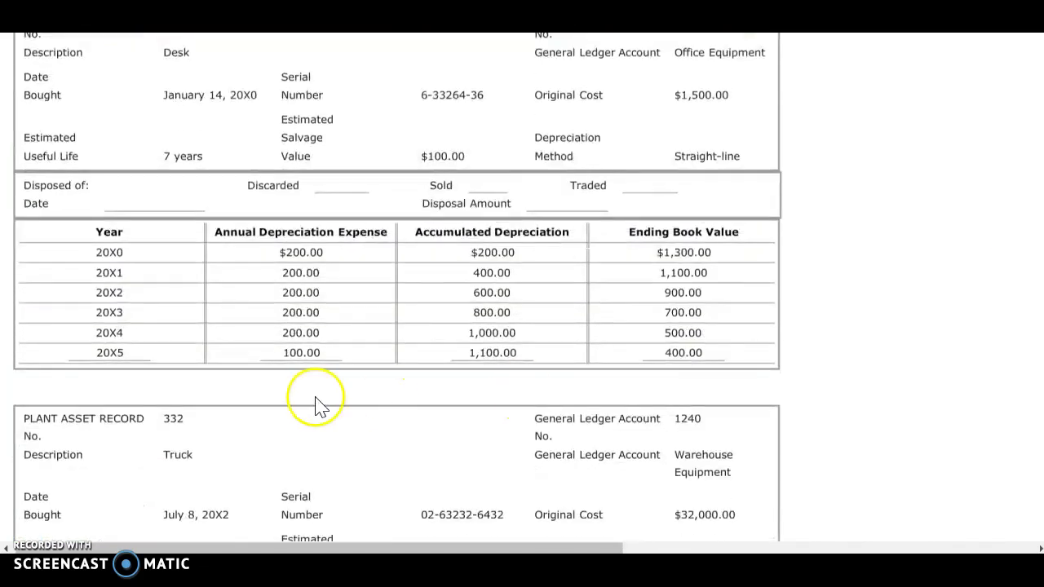
pyautogui.scroll(5, 638, 392)
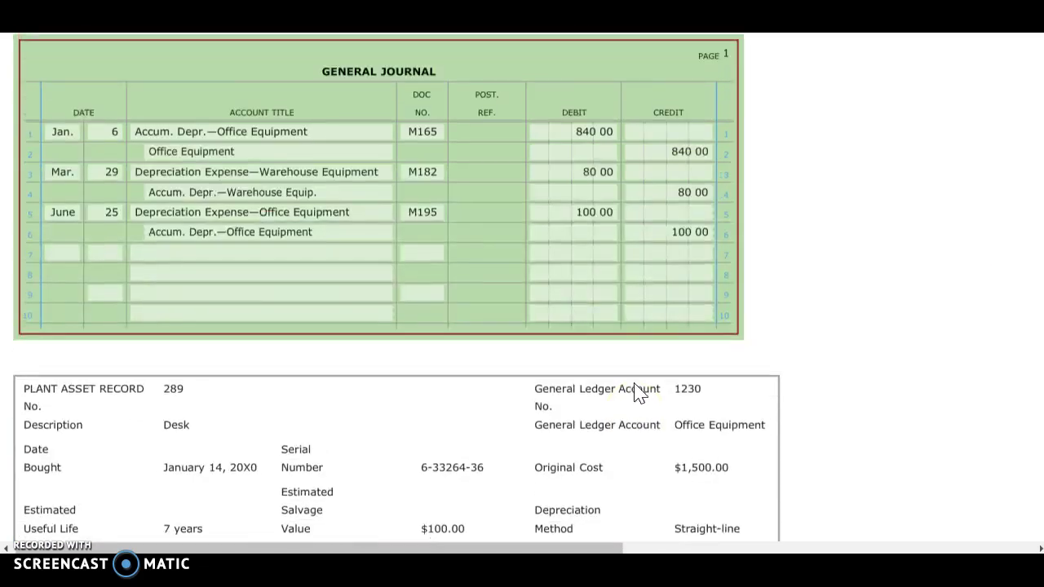
pyautogui.scroll(10, 638, 392)
pyautogui.click(526, 231)
pyautogui.write('1100')
pyautogui.press('Tab')
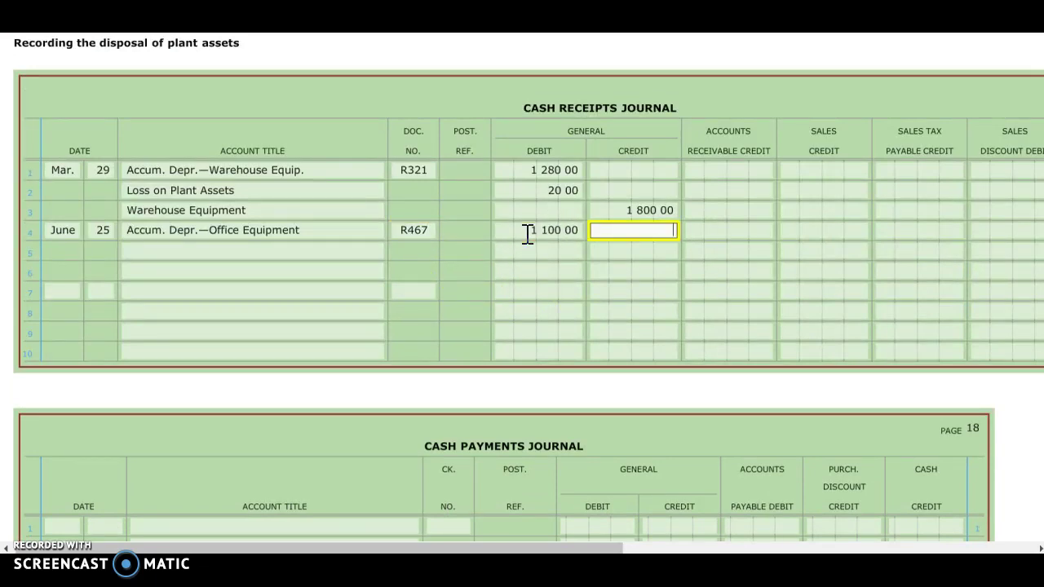
# On line 5 of the cash receipts journal, enter Gain on Plant Assets with a general credit of 200
pyautogui.click(295, 250)
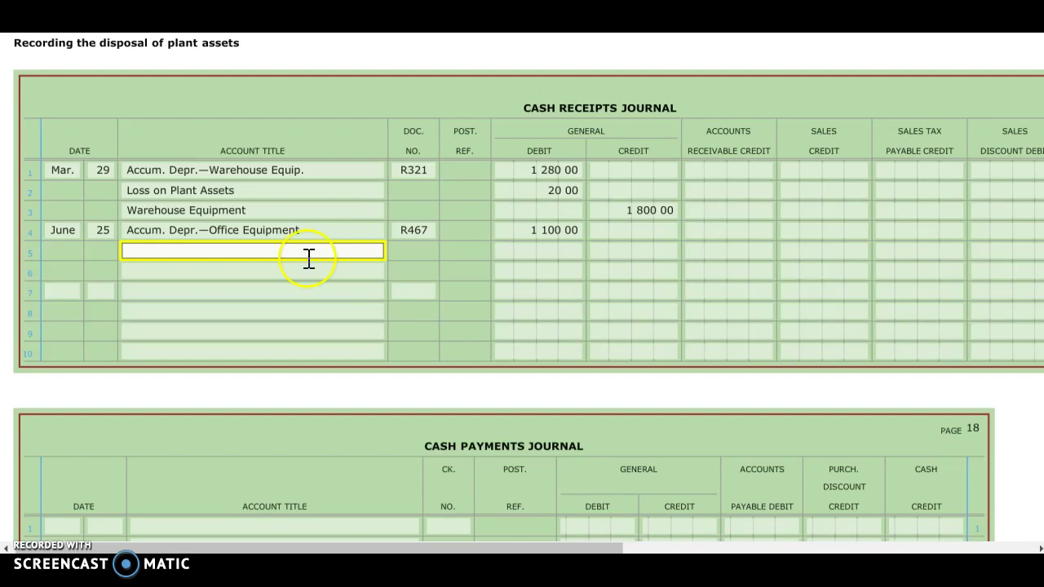
pyautogui.scroll(-10, 501, 367)
pyautogui.scroll(-2, 505, 375)
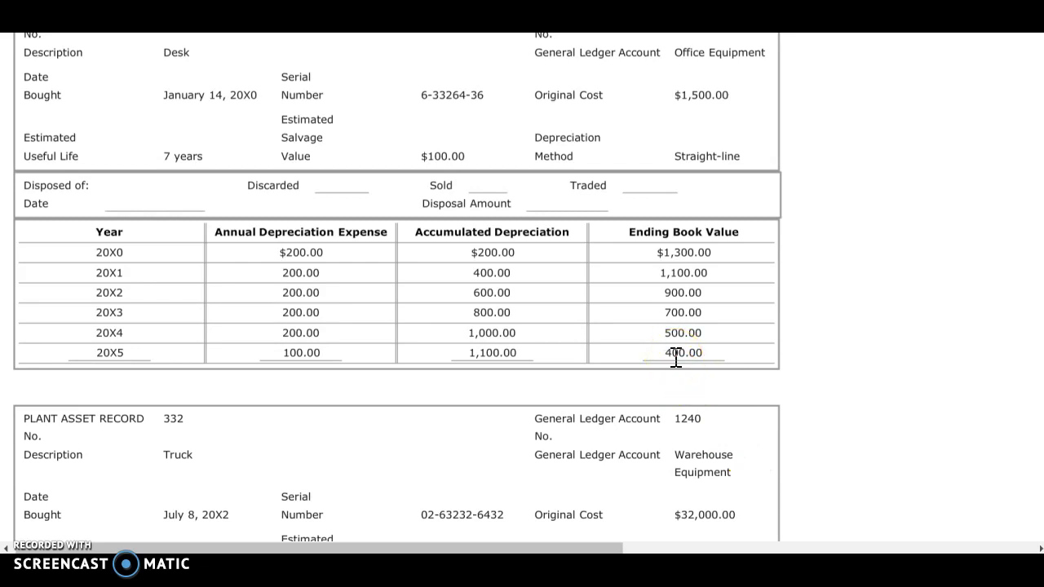
pyautogui.scroll(8, 880, 384)
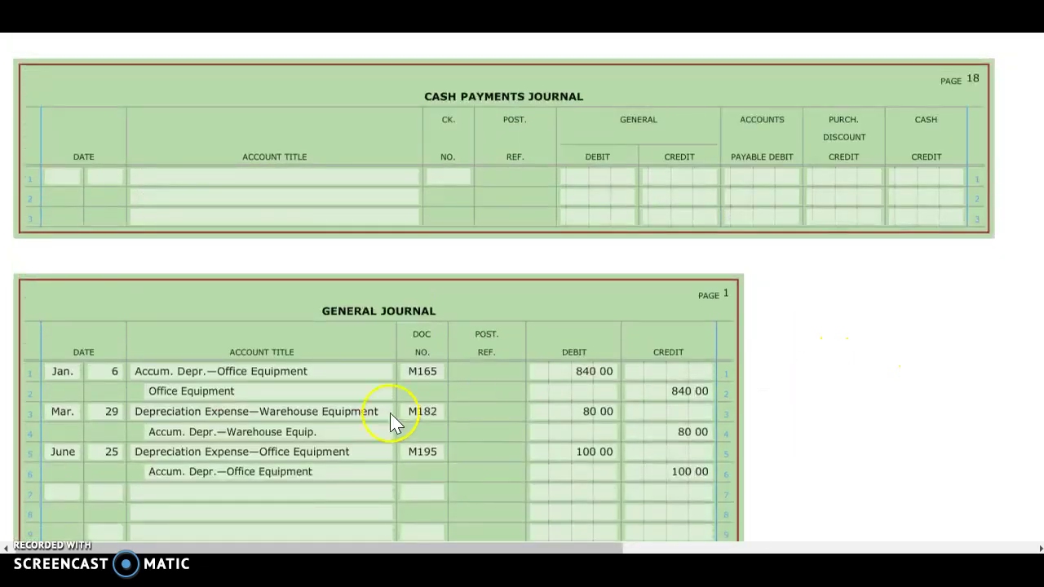
pyautogui.scroll(3, 293, 457)
pyautogui.write('Gain on')
pyautogui.press('Tab')
pyautogui.press('Tab')
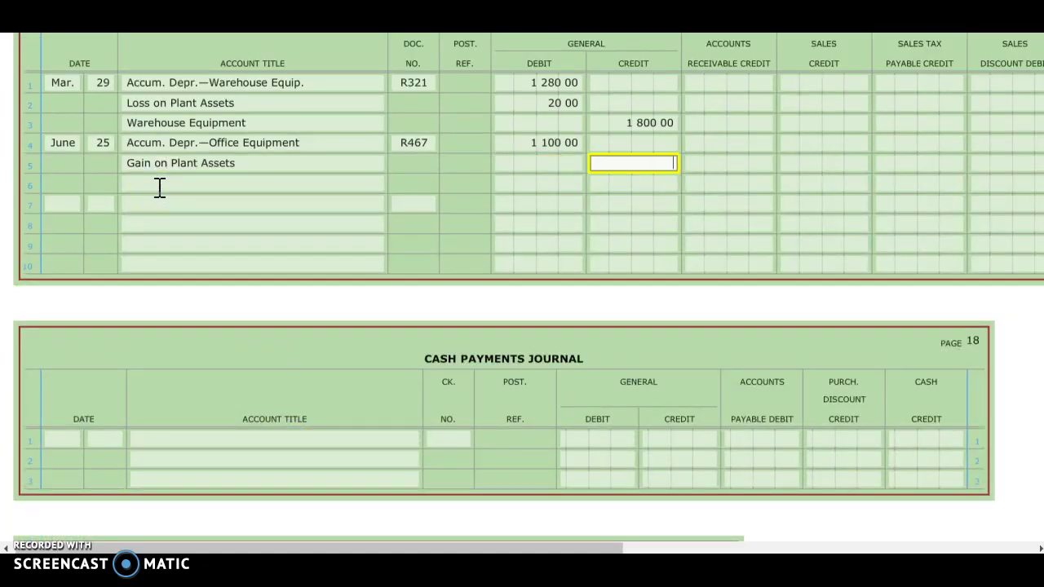
pyautogui.write('200')
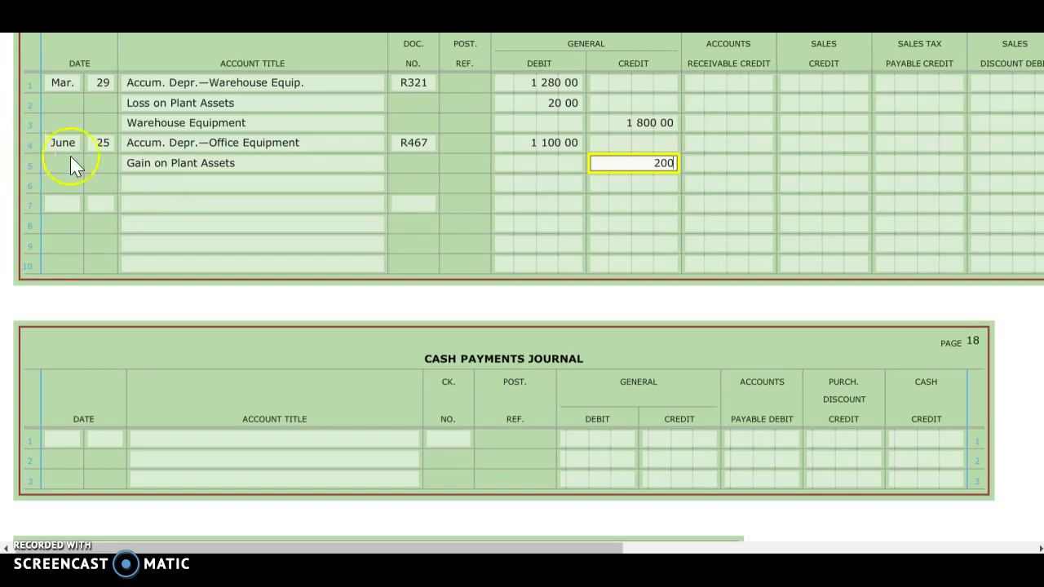
# On line 6 of the cash receipts journal, enter Office Equipment with a general credit of 1,500, the desk's original cost
pyautogui.click(133, 181)
pyautogui.write('Offi')
pyautogui.press('Tab')
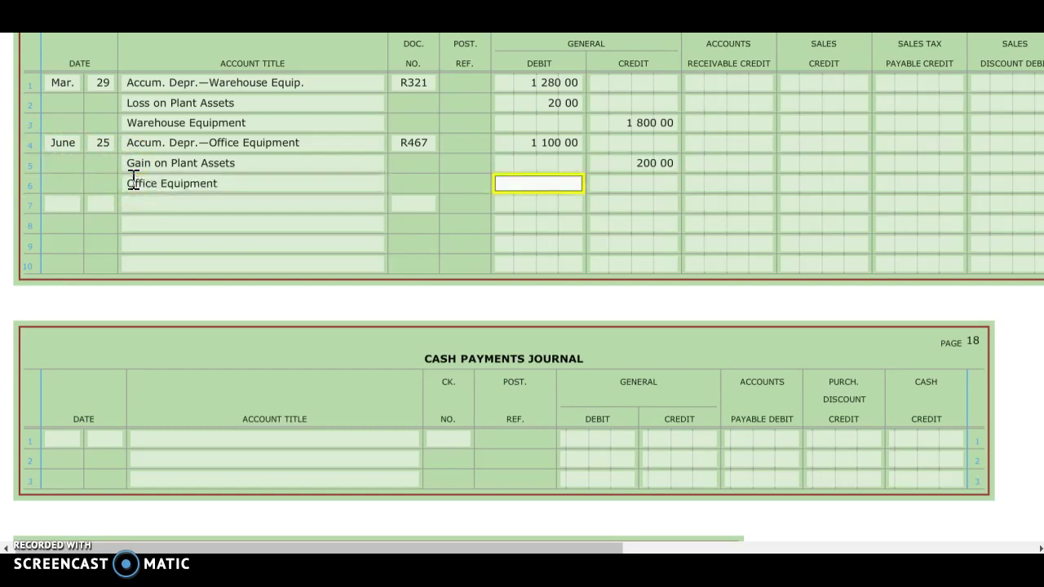
pyautogui.press('Tab')
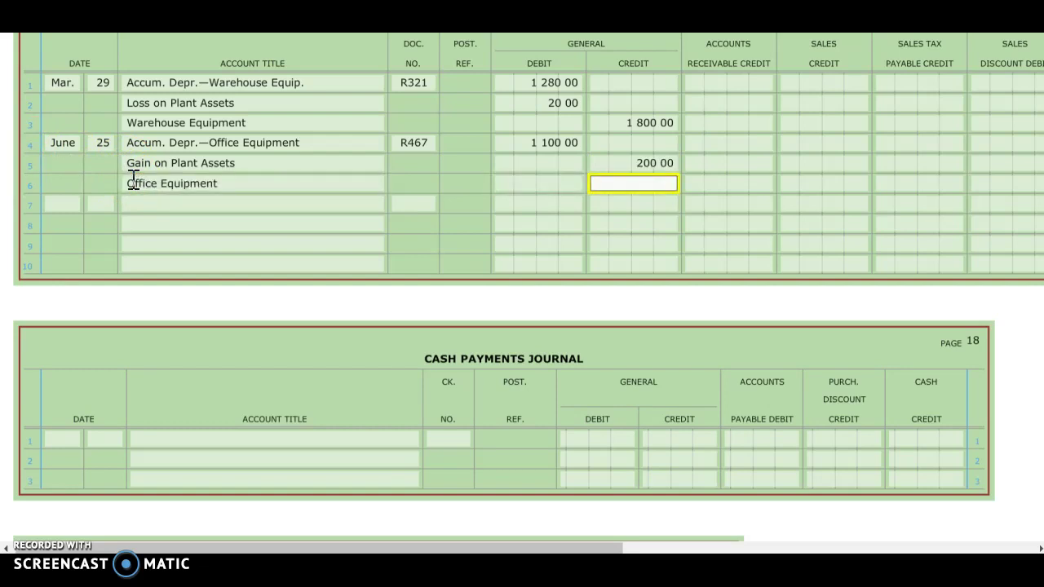
pyautogui.scroll(-15, 598, 372)
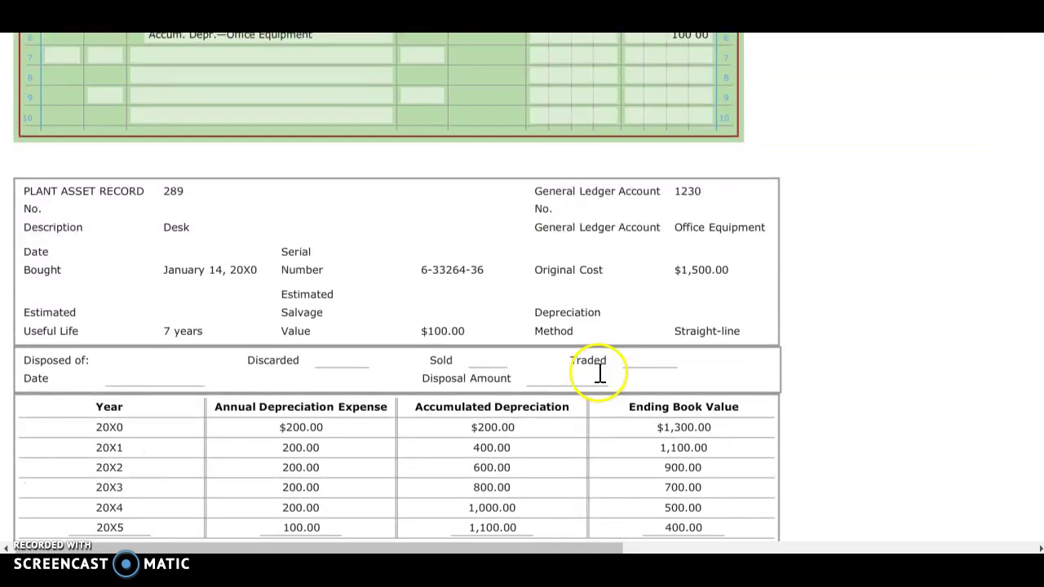
pyautogui.scroll(15, 714, 287)
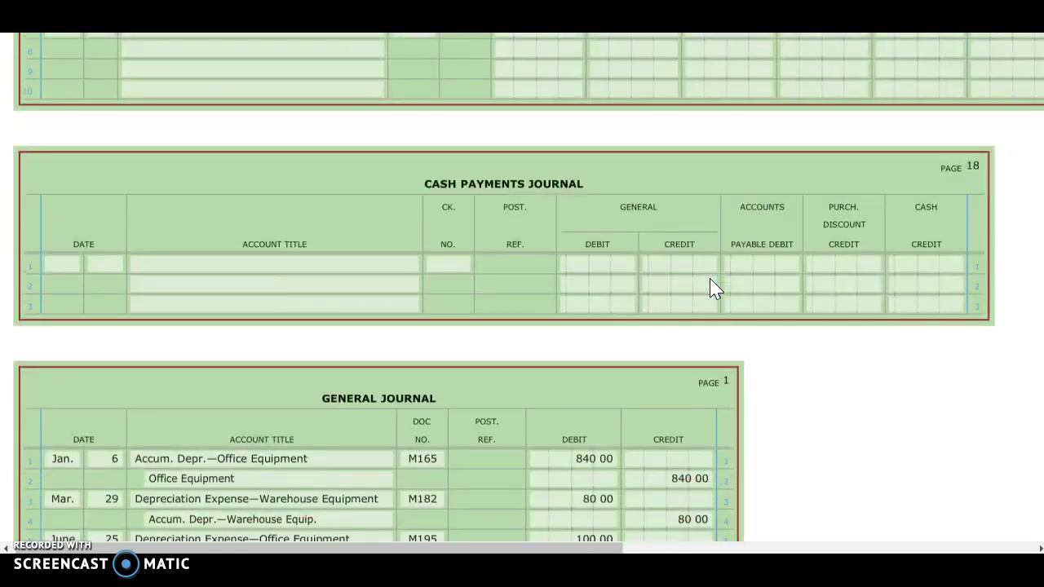
pyautogui.write('1500')
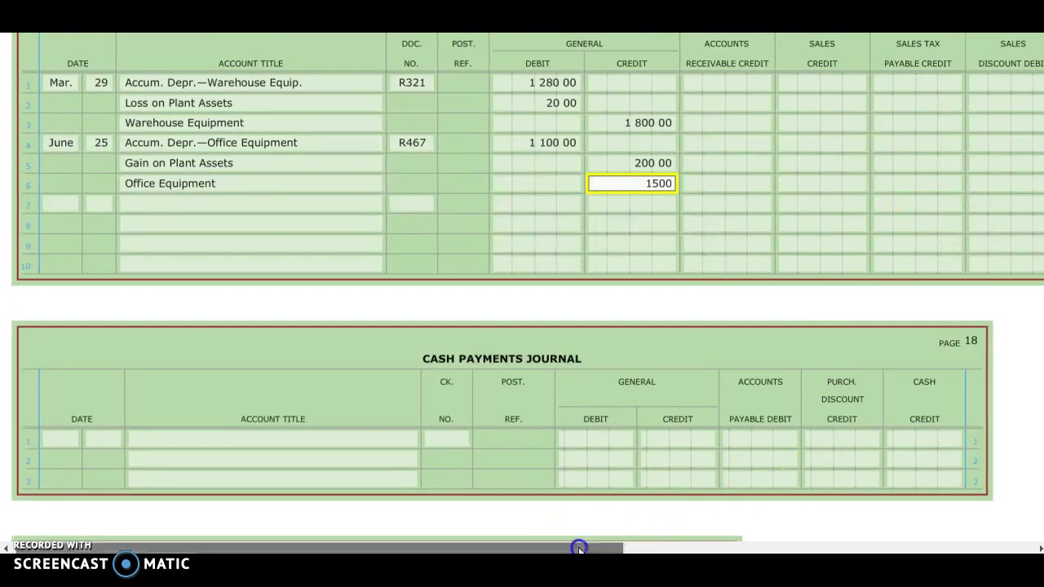
# Enter a cash debit of 600 on line 4 of the cash receipts journal
pyautogui.moveTo(582, 547); pyautogui.dragTo(699, 526)
pyautogui.click(904, 146)
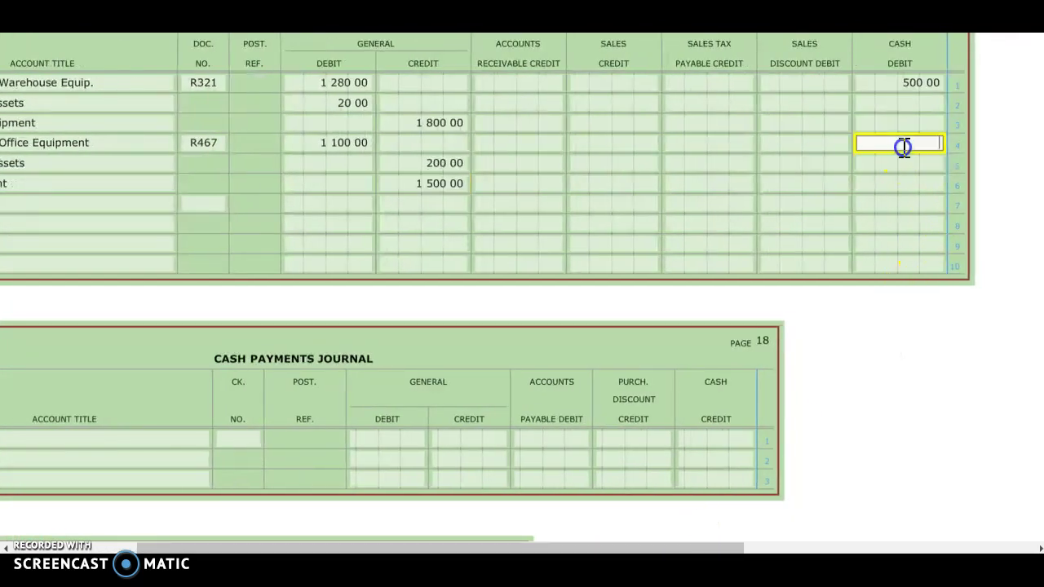
pyautogui.write('600')
pyautogui.click(946, 326)
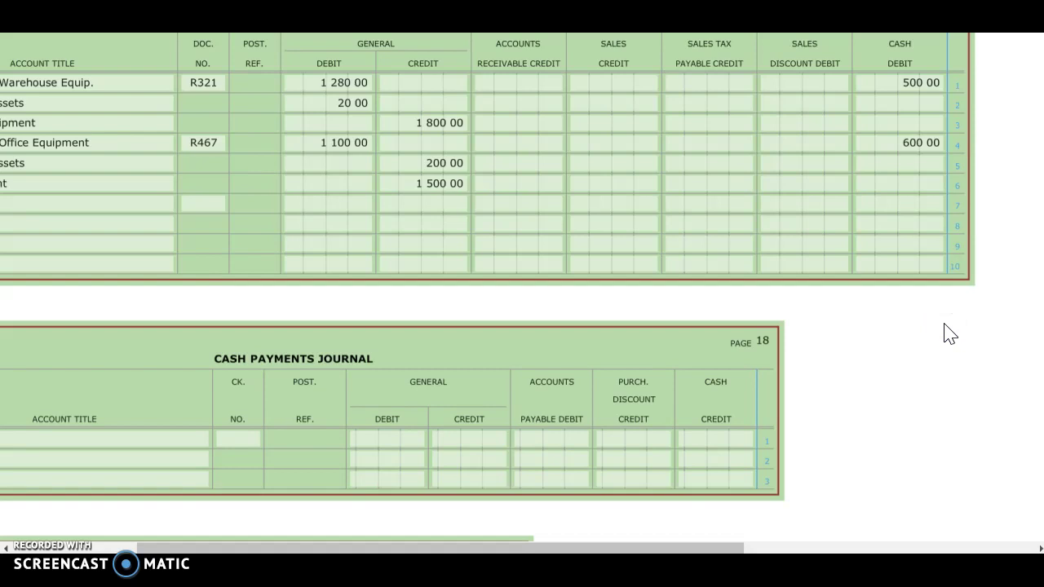
# Try to mark the desk as sold in the disposal section of its plant asset record
pyautogui.moveTo(592, 541); pyautogui.dragTo(414, 540)
pyautogui.click(594, 531)
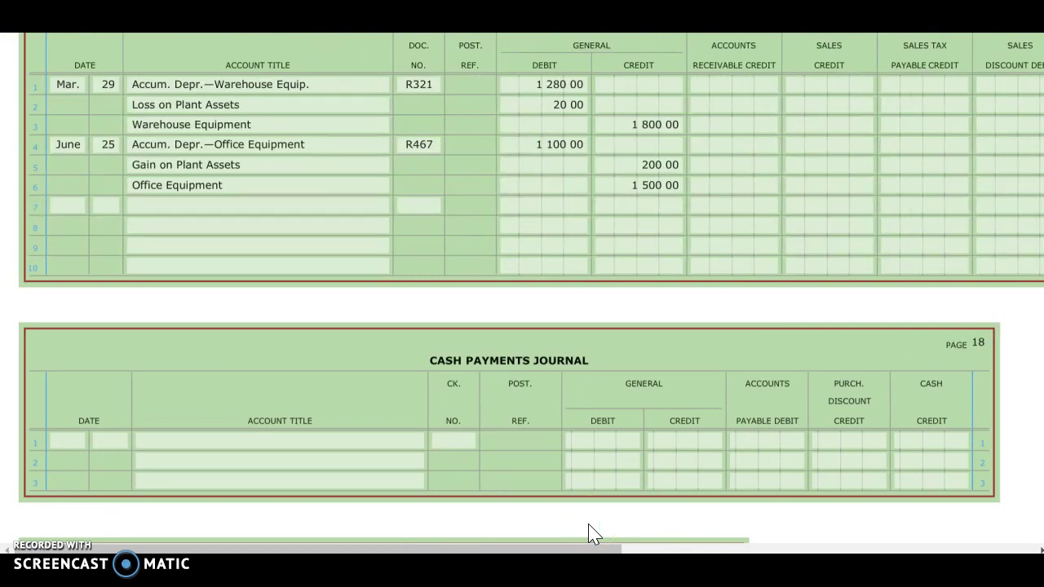
pyautogui.scroll(-10, 628, 436)
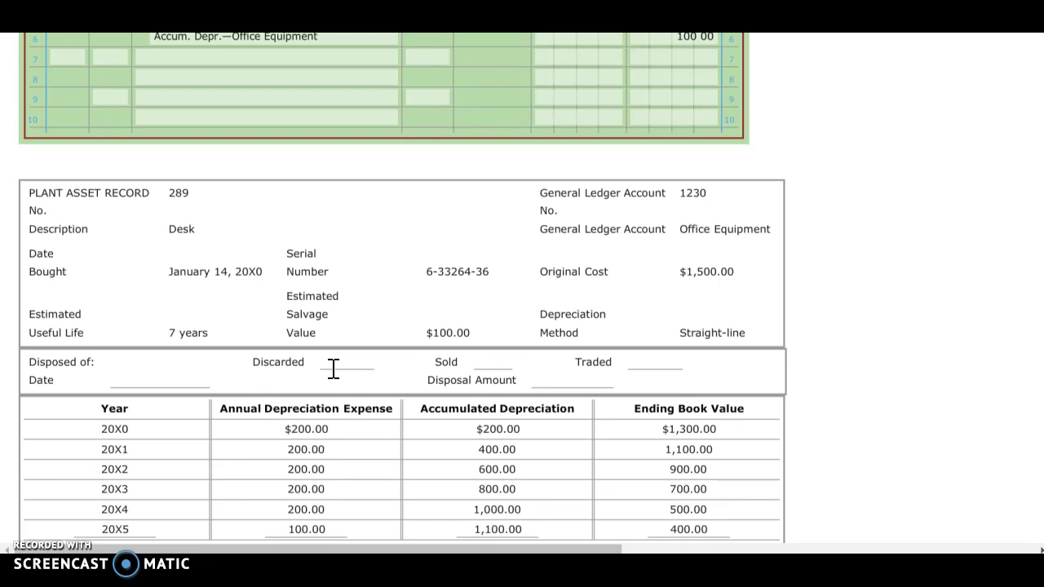
pyautogui.click(493, 364)
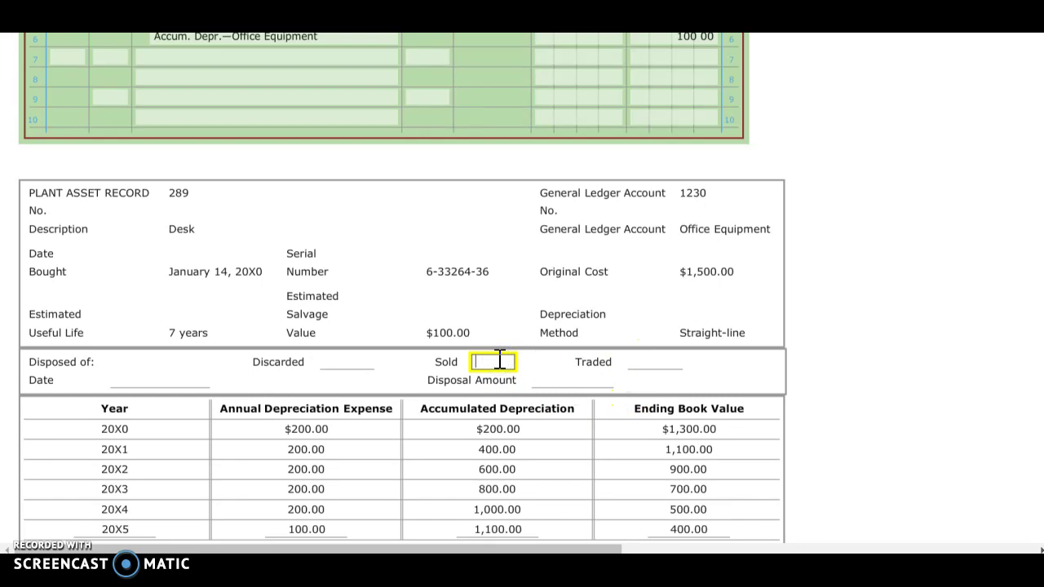
pyautogui.write('x')
pyautogui.press('BackSpace')
pyautogui.click(494, 364)
pyautogui.click(490, 366)
pyautogui.click(517, 373)
pyautogui.click(491, 361)
pyautogui.click(496, 360)
pyautogui.write('1')
pyautogui.click(521, 401)
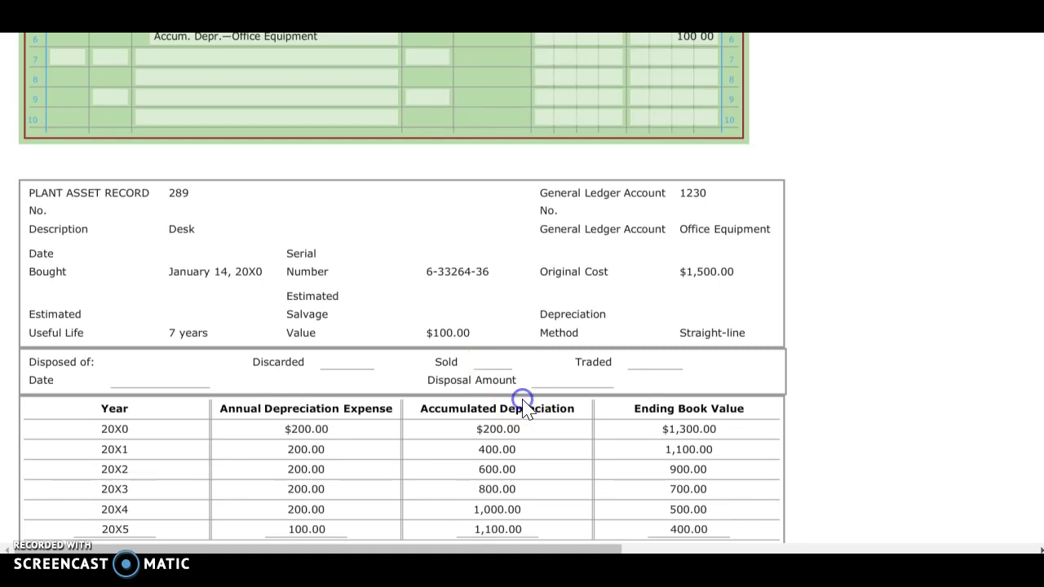
pyautogui.click(473, 361)
# In the desk's plant asset record, enter June 25, 20X5 as the disposal date and 600 as the disposal amount
pyautogui.click(168, 377)
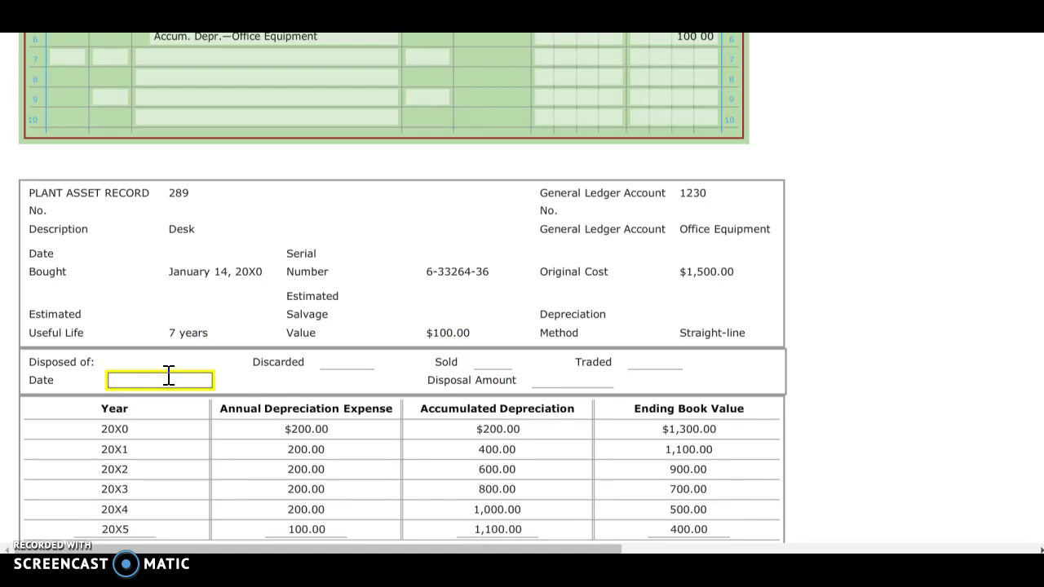
pyautogui.write('Ju')
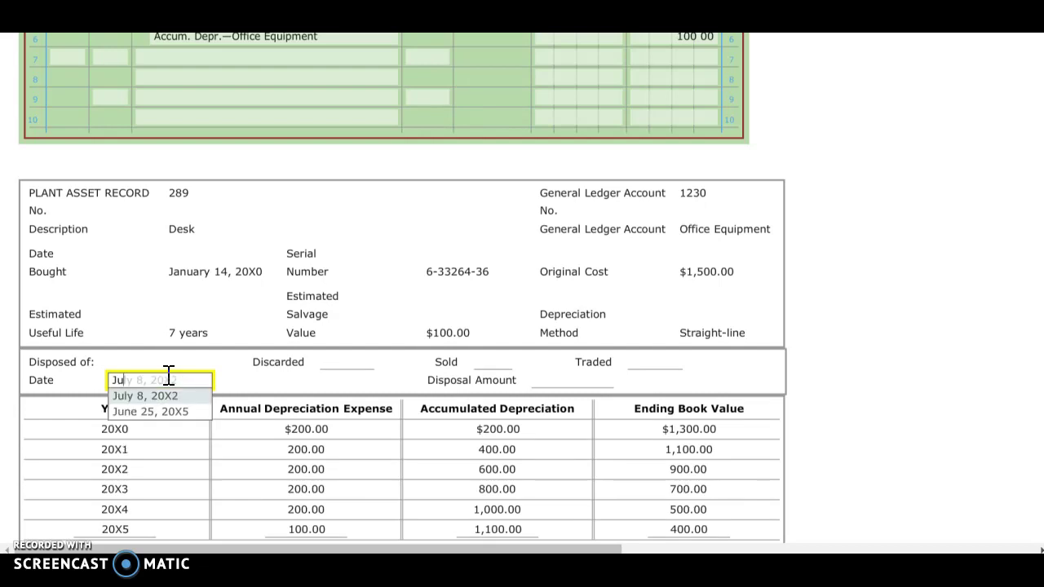
pyautogui.click(181, 412)
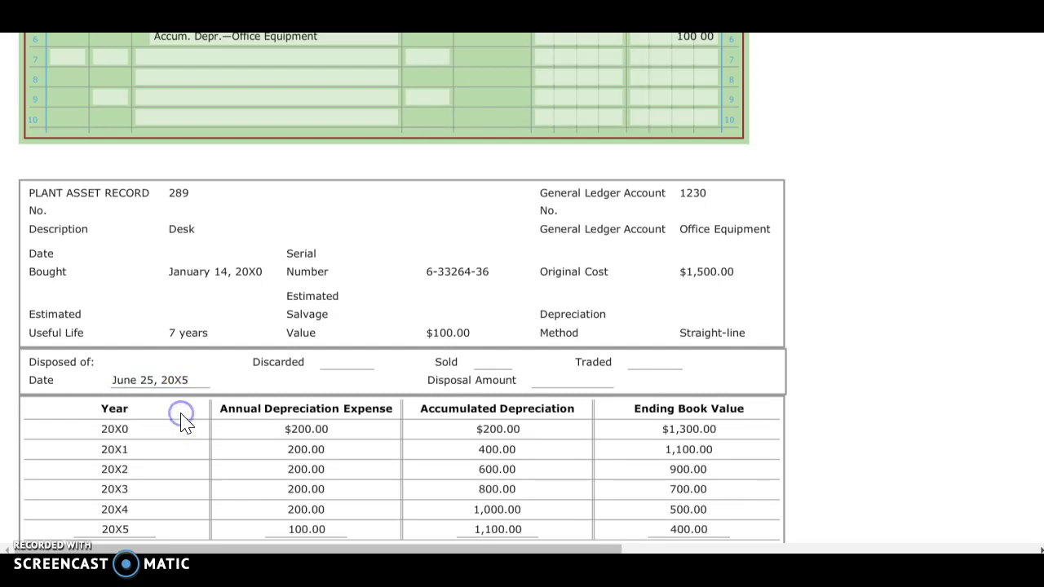
pyautogui.click(551, 380)
pyautogui.write('600')
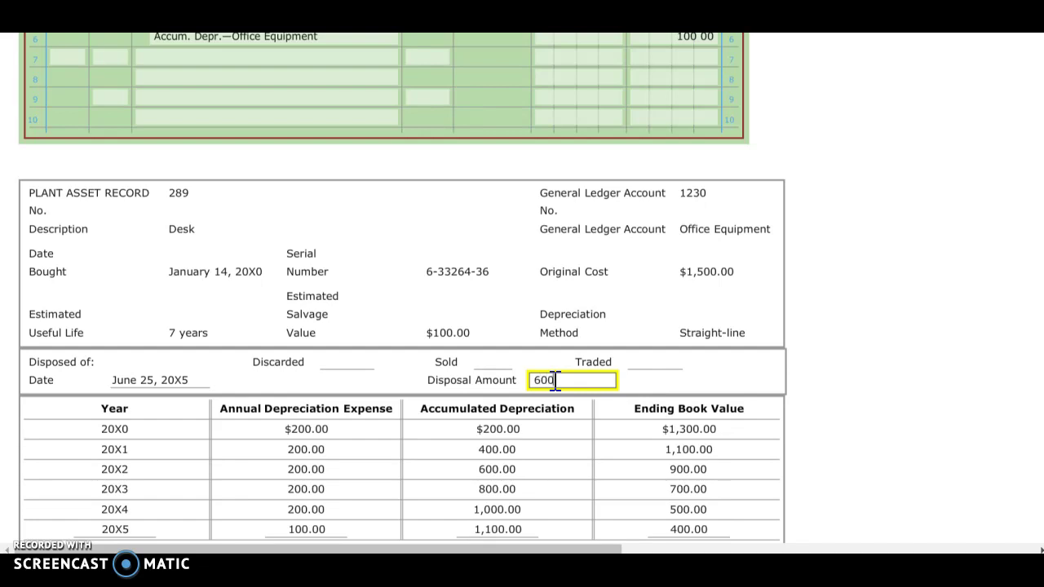
pyautogui.click(840, 416)
# Try again to fill in the Sold field of the desk's plant asset record
pyautogui.click(494, 362)
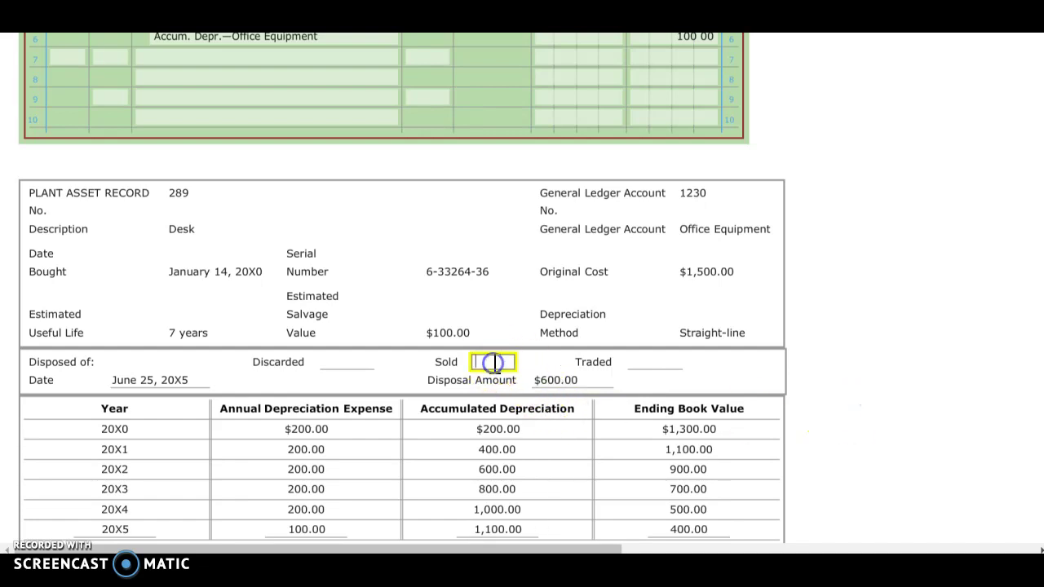
pyautogui.rightClick(494, 362)
pyautogui.click(510, 383)
pyautogui.click(754, 372)
pyautogui.click(774, 377)
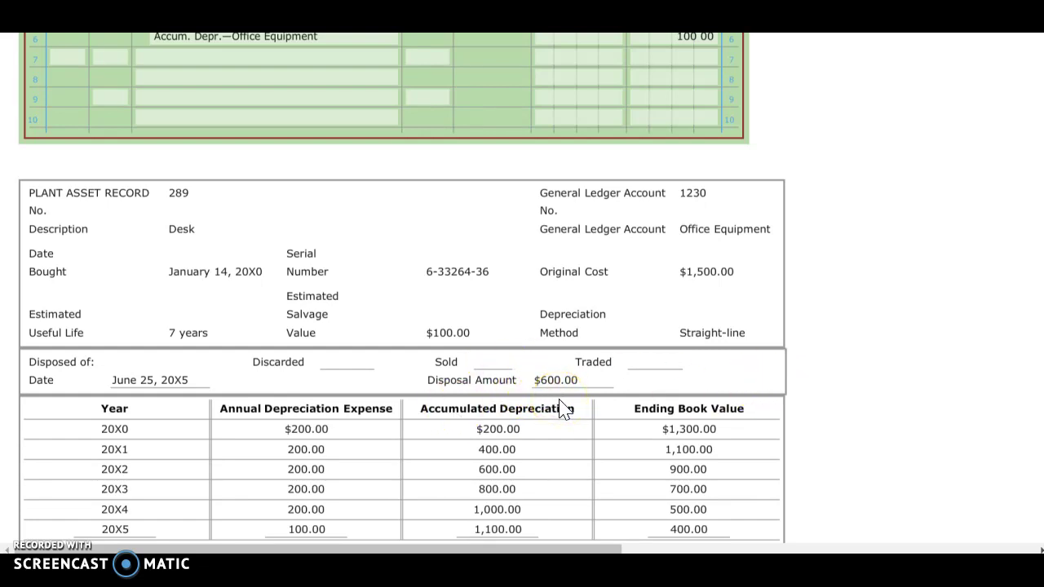
# Add a 20X5 row to the truck's plant asset record with an annual depreciation expense of 5,400
pyautogui.scroll(5, 562, 410)
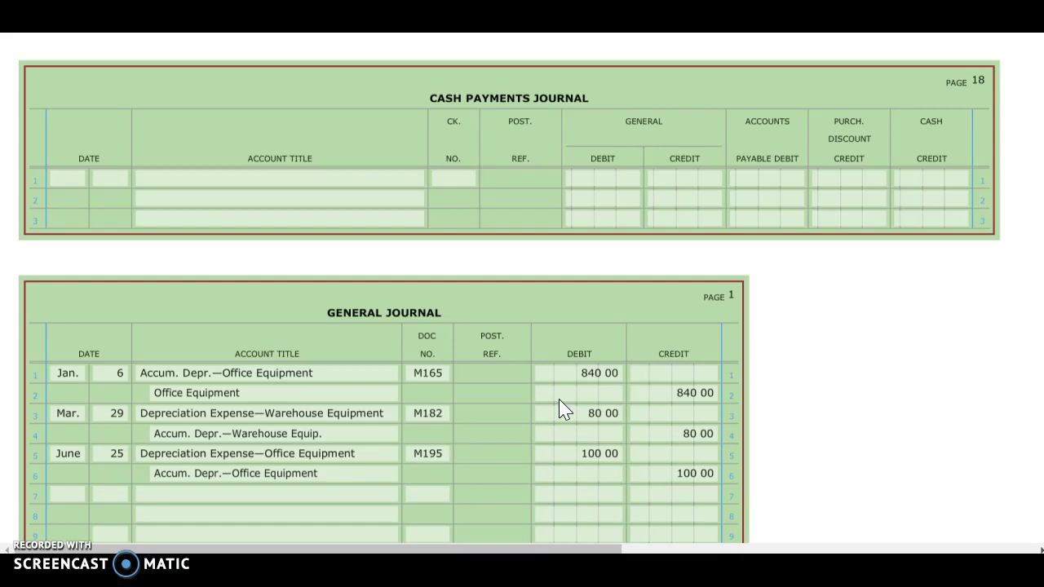
pyautogui.scroll(-10, 562, 410)
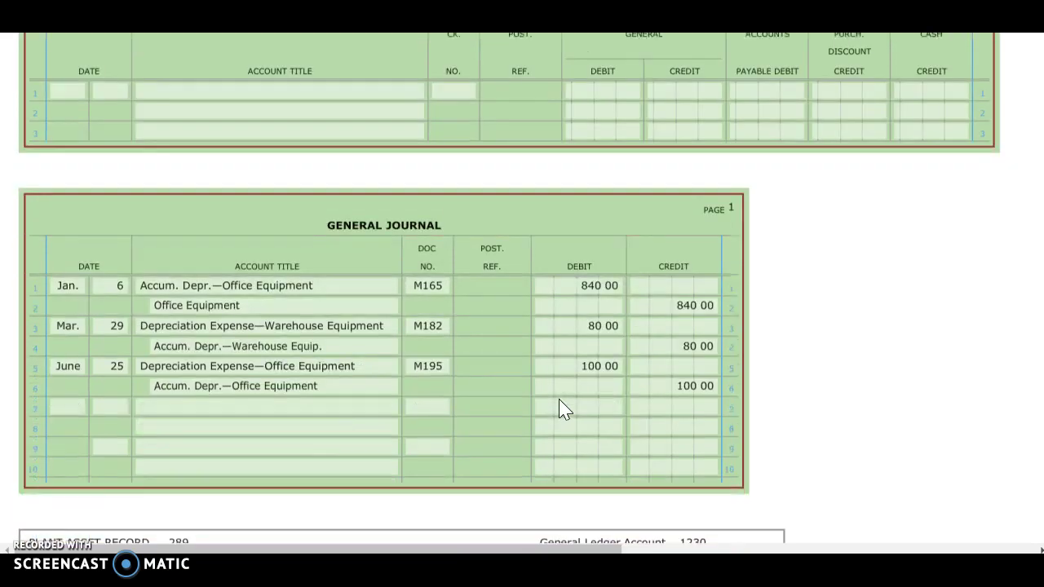
pyautogui.scroll(-4, 563, 410)
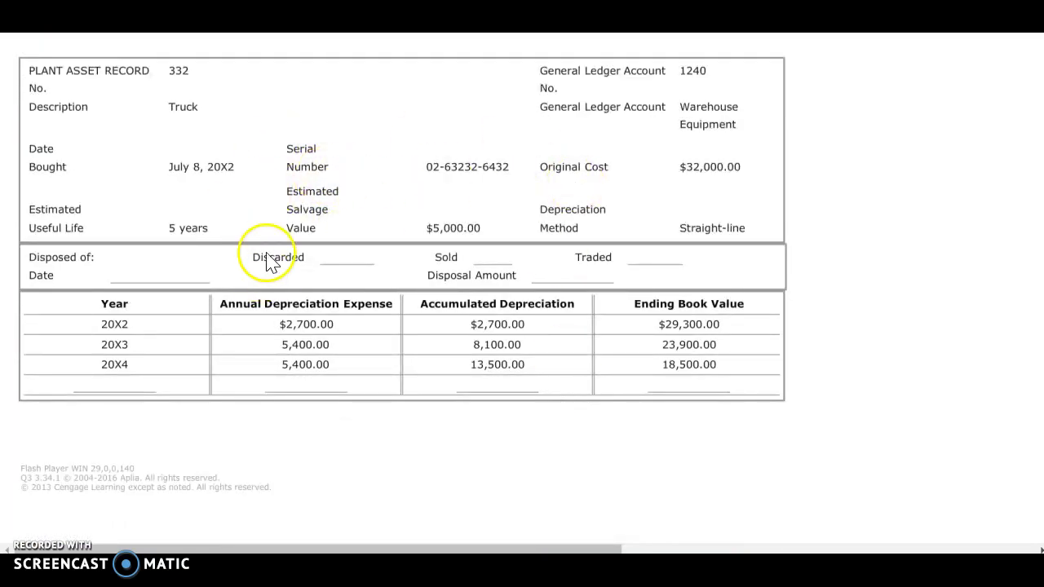
pyautogui.click(106, 383)
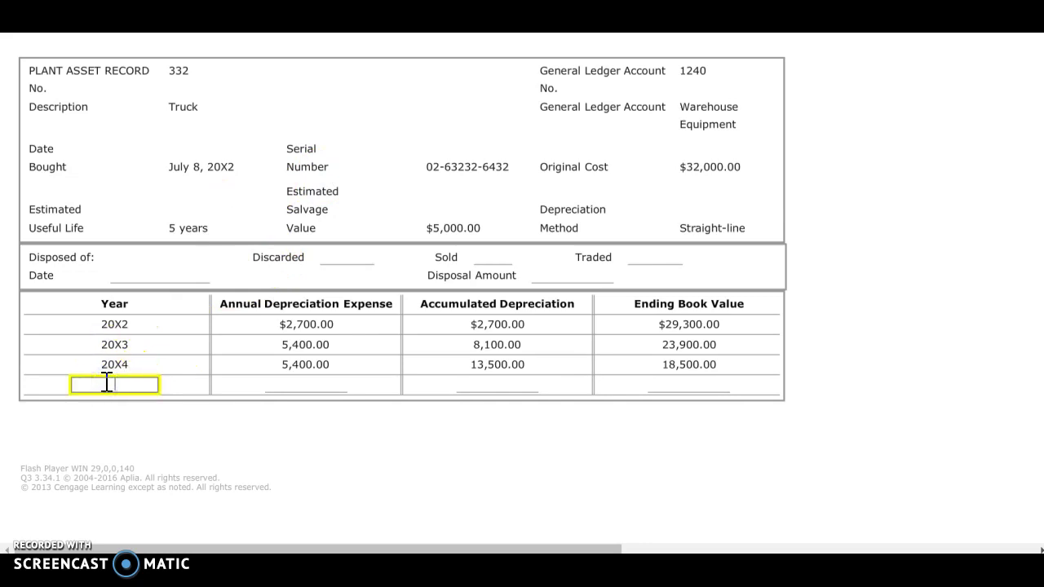
pyautogui.write('20x5')
pyautogui.press('Tab')
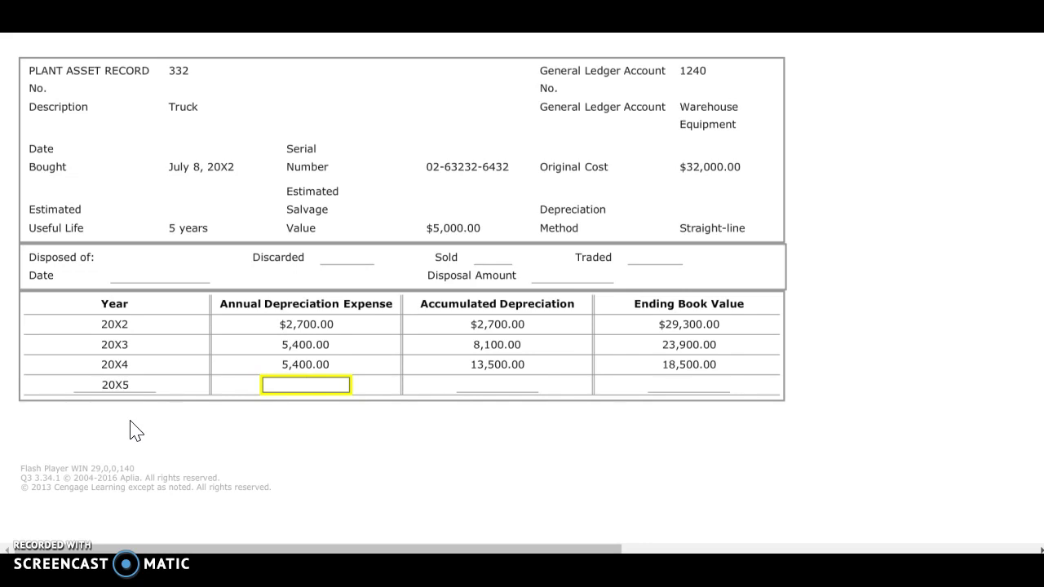
pyautogui.write('5400')
pyautogui.press('Tab')
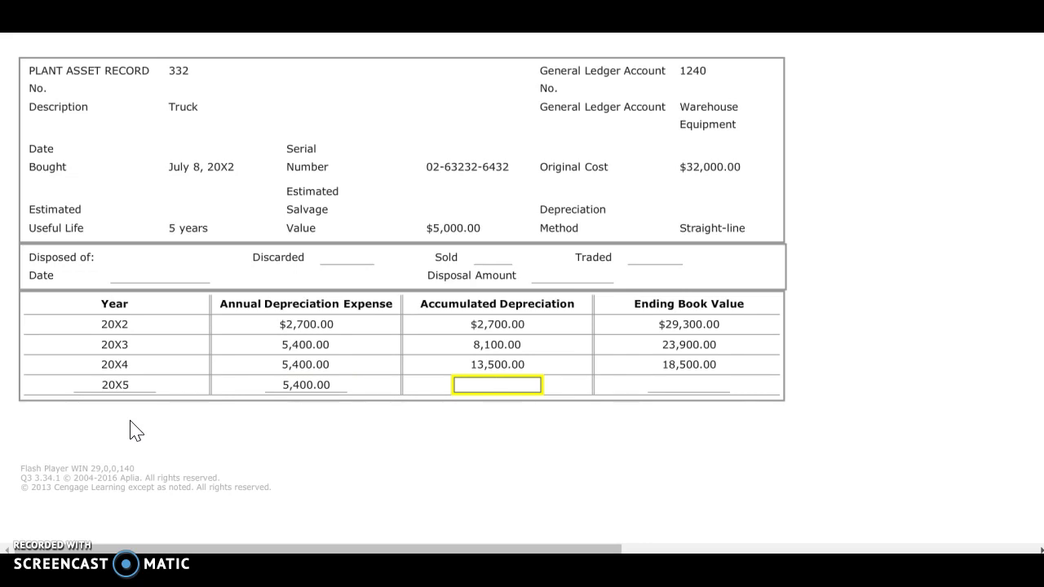
# Complete the truck's 20X5 row with accumulated depreciation of 18,900 and an ending book value of 13,100
pyautogui.write('18,9')
pyautogui.write('00')
pyautogui.press('Tab')
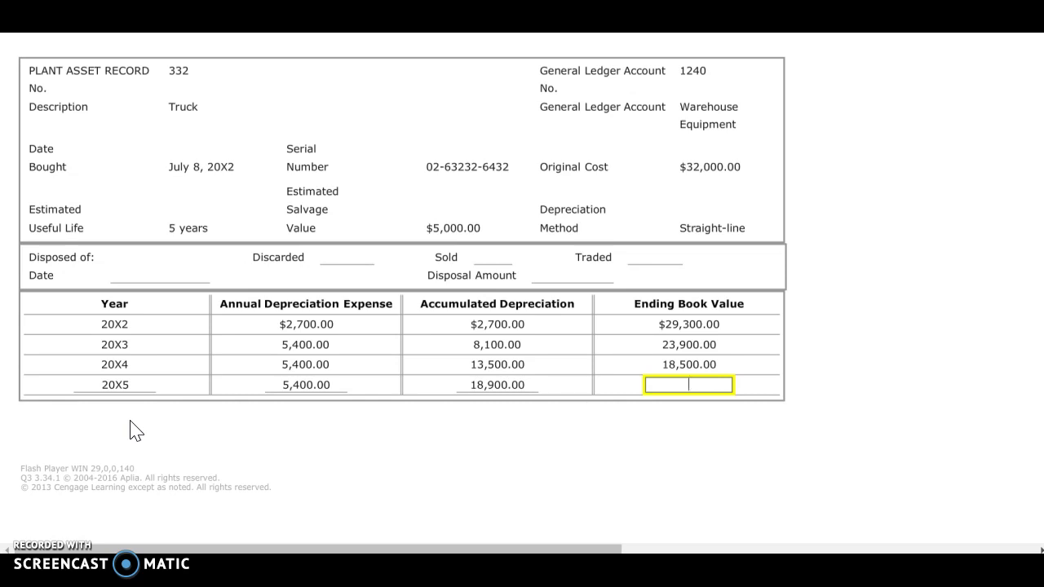
pyautogui.write('13100')
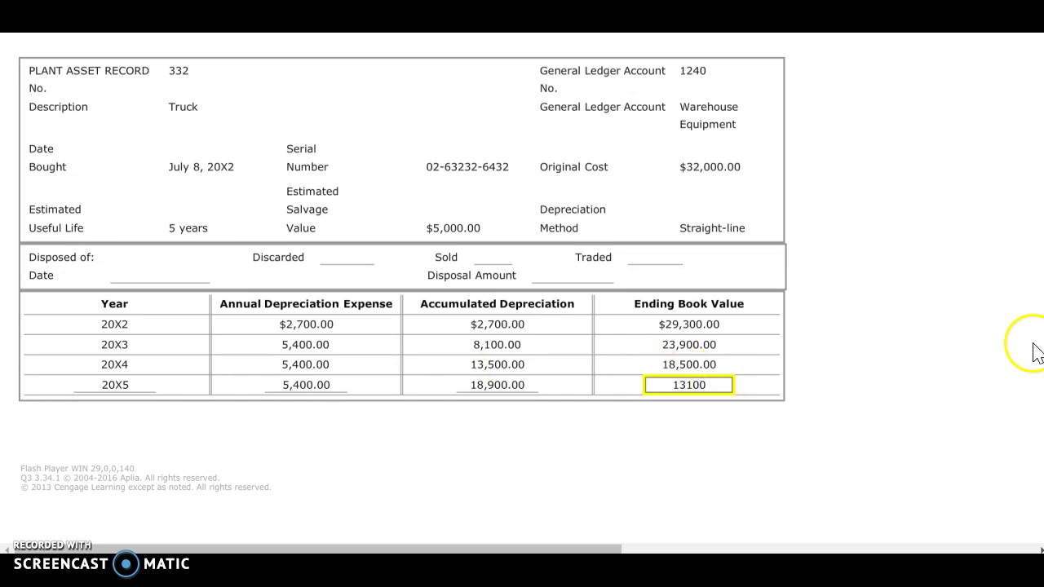
pyautogui.click(993, 346)
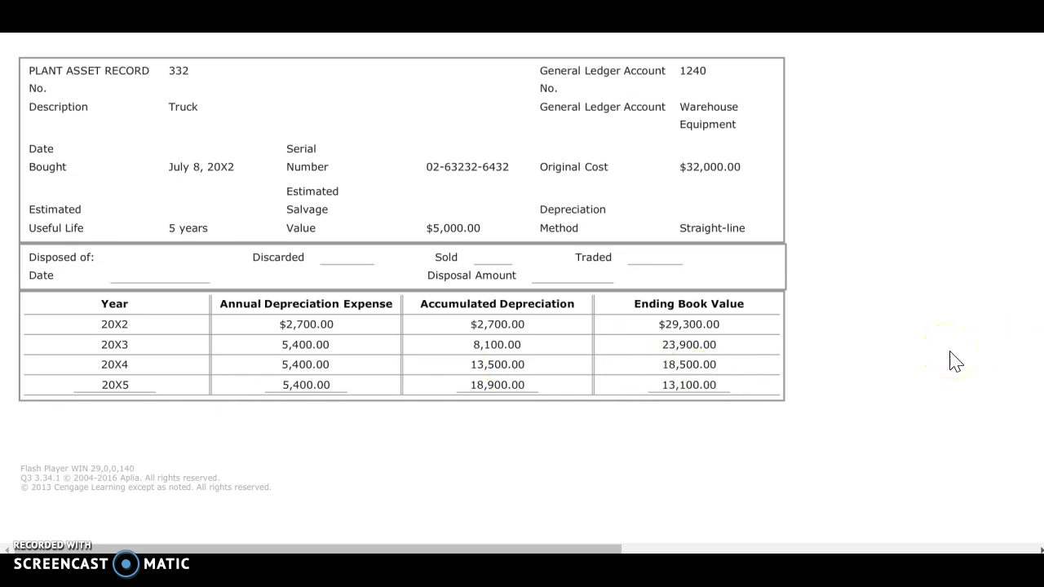
# On line 7 of the general journal, enter the date Dec. 27 and the account Depreciation Expense—Warehouse Equipment
pyautogui.scroll(8, 927, 380)
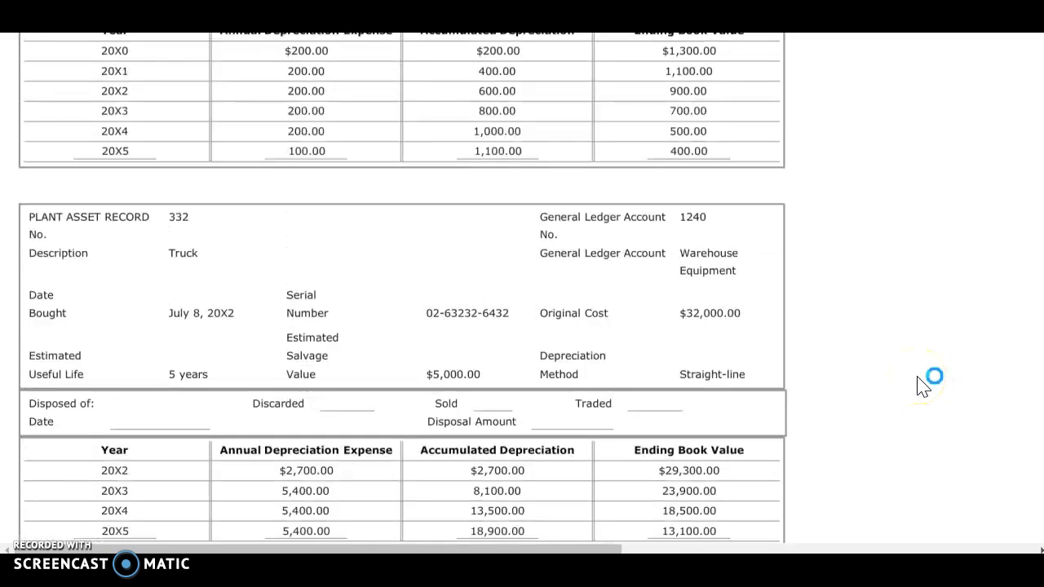
pyautogui.scroll(3, 922, 385)
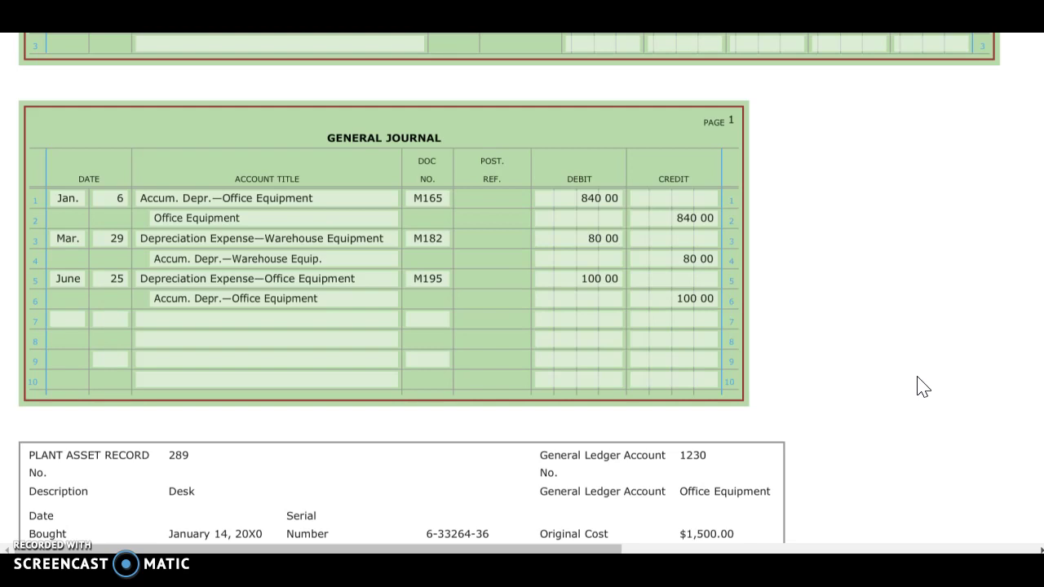
pyautogui.click(75, 317)
pyautogui.write('Dec.')
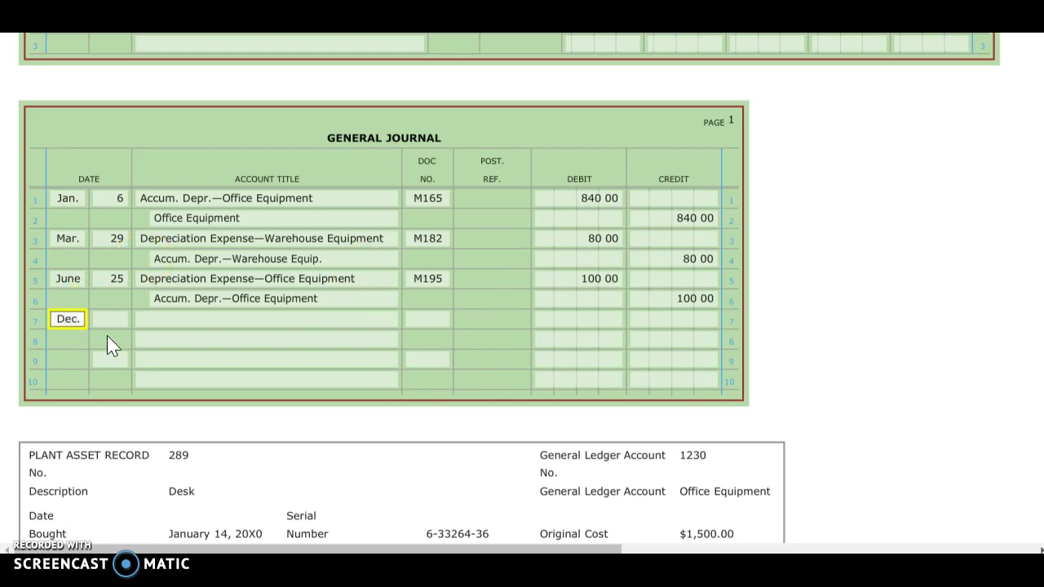
pyautogui.press('Tab')
pyautogui.write('27')
pyautogui.press('Tab')
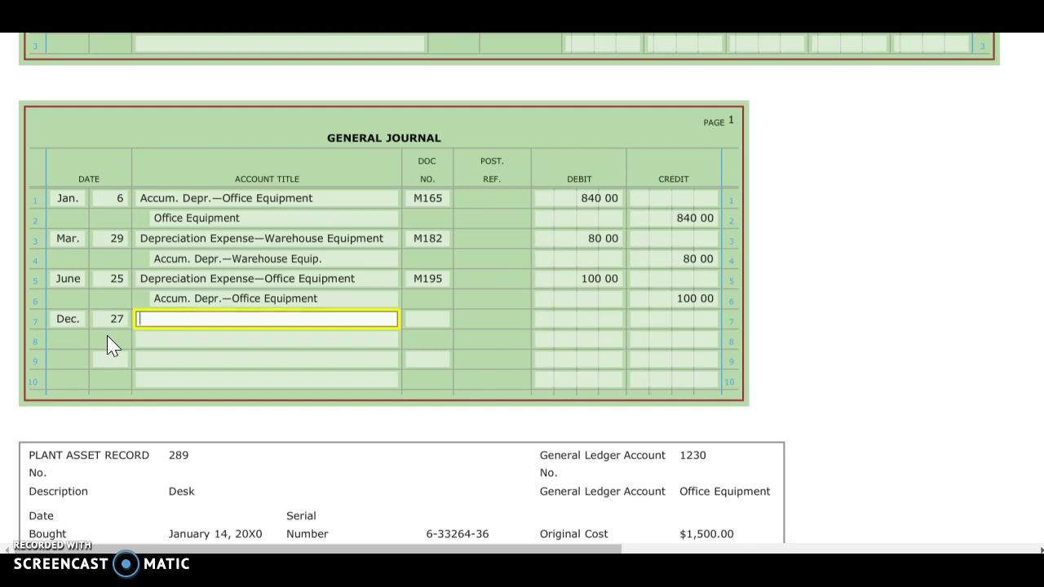
pyautogui.write('Depr')
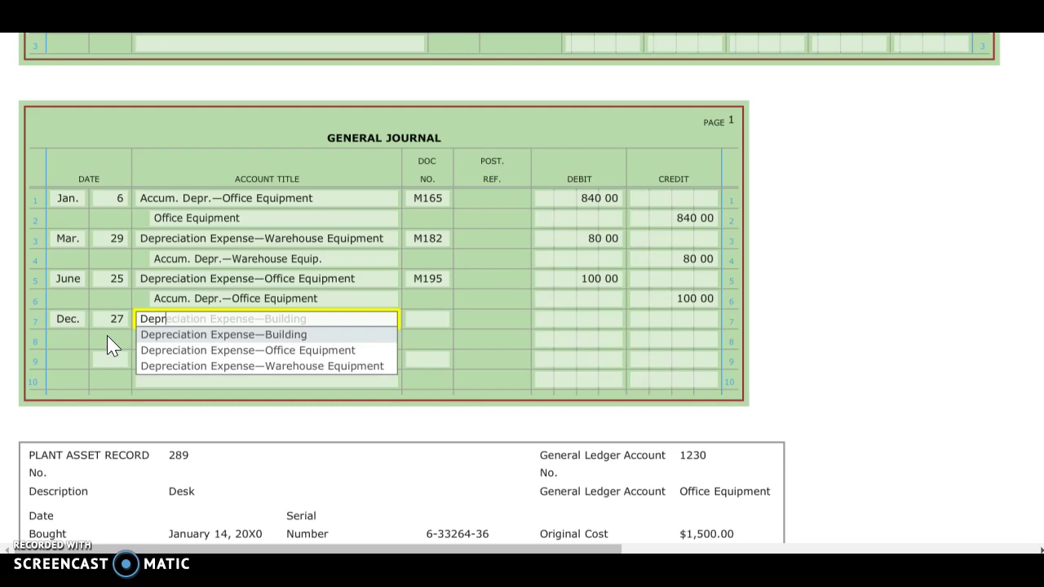
pyautogui.click(187, 366)
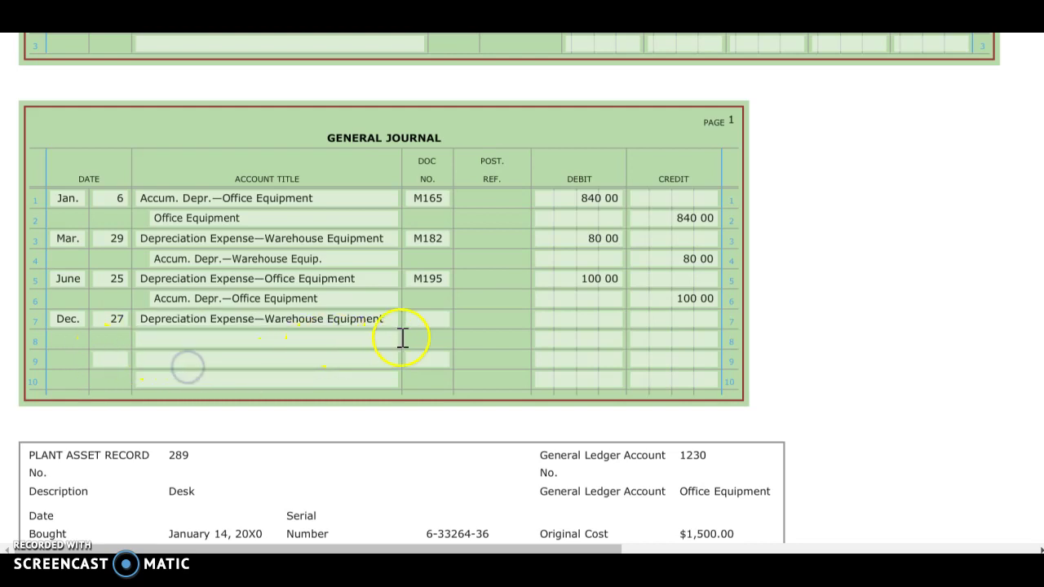
# Enter document number M256 and a debit of 5,400 on line 7 of the general journal
pyautogui.click(421, 318)
pyautogui.write('M256')
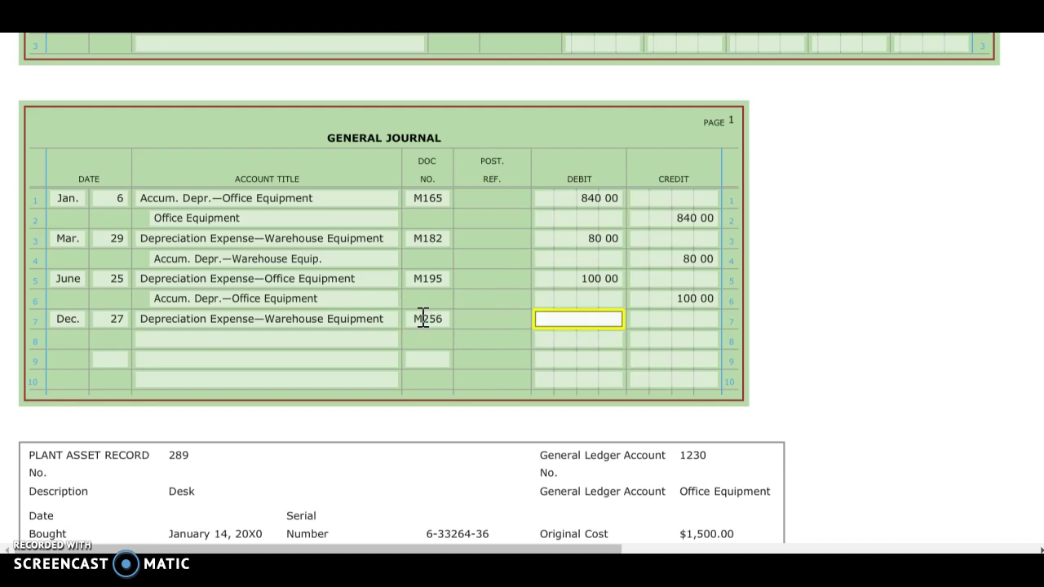
pyautogui.write('5400')
pyautogui.press('Tab')
pyautogui.press('Tab')
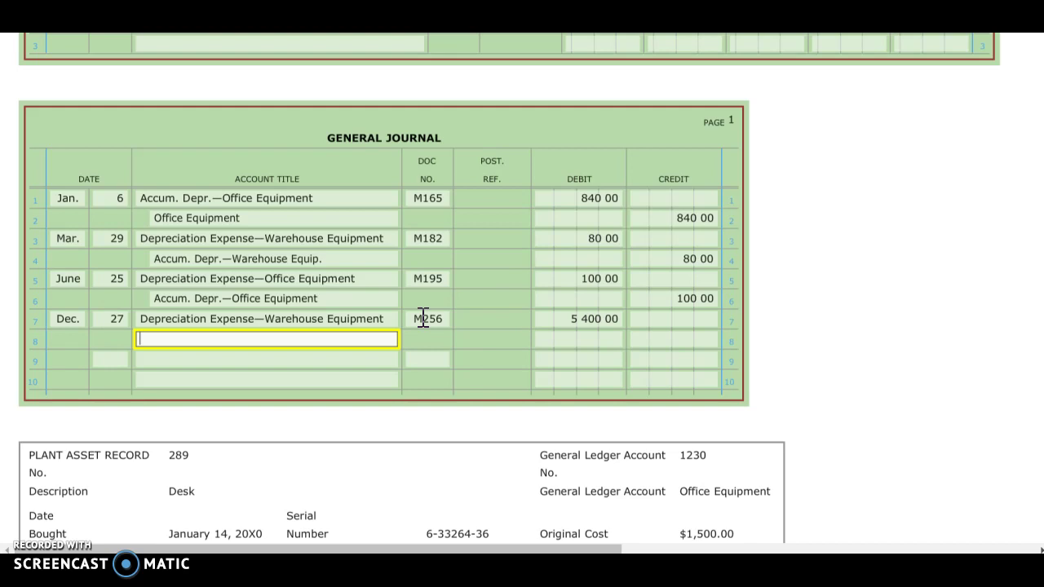
# On line 8 of the general journal, enter Accum. Depr.—Warehouse Equip. with a credit of 5,400
pyautogui.write('Acc')
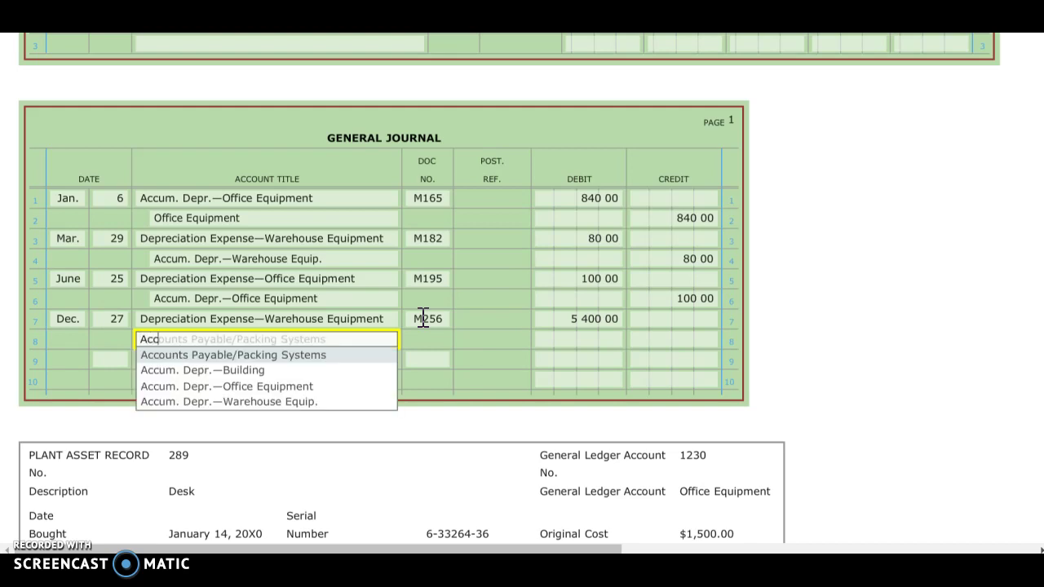
pyautogui.click(289, 401)
pyautogui.click(669, 341)
pyautogui.write('5400')
pyautogui.click(792, 319)
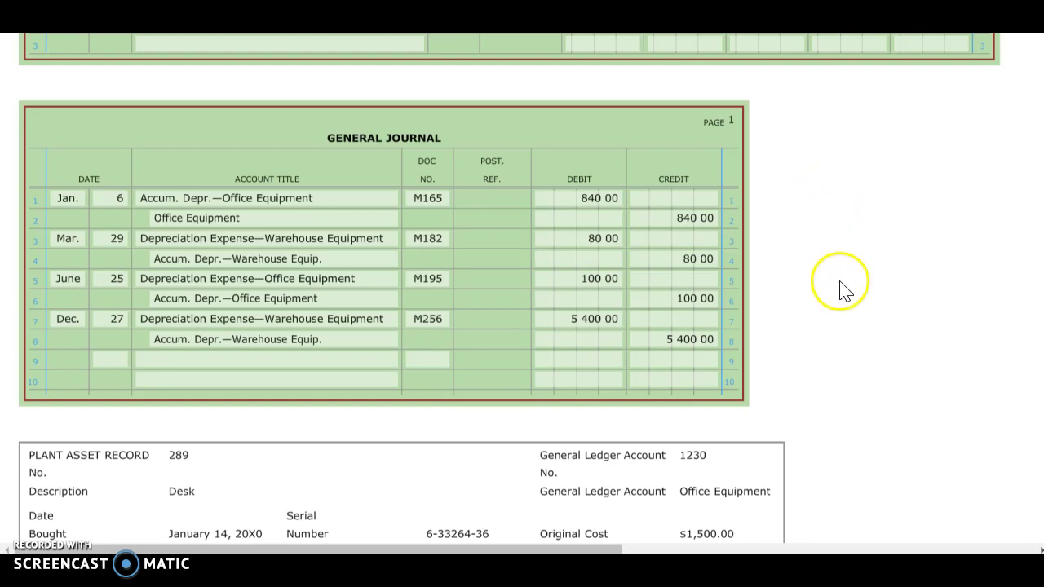
# On line 1 of the cash payments journal, enter Dec. 27, Warehouse Equipment, check number 887 and a cash credit of 23,000
pyautogui.scroll(3, 836, 297)
pyautogui.click(70, 266)
pyautogui.write('Dec.')
pyautogui.press('Tab')
pyautogui.write('27')
pyautogui.press('Tab')
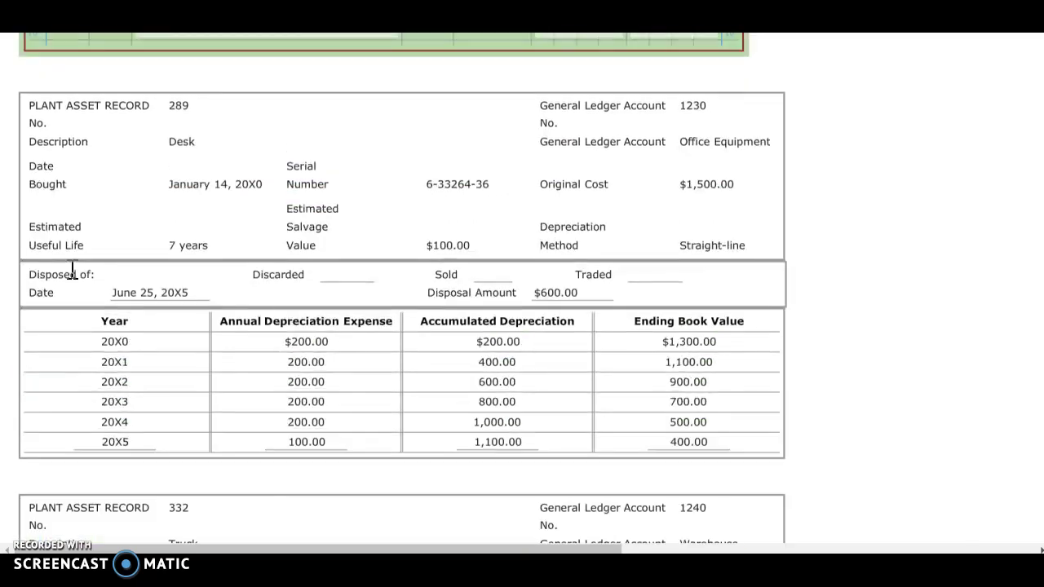
pyautogui.scroll(10, 72, 269)
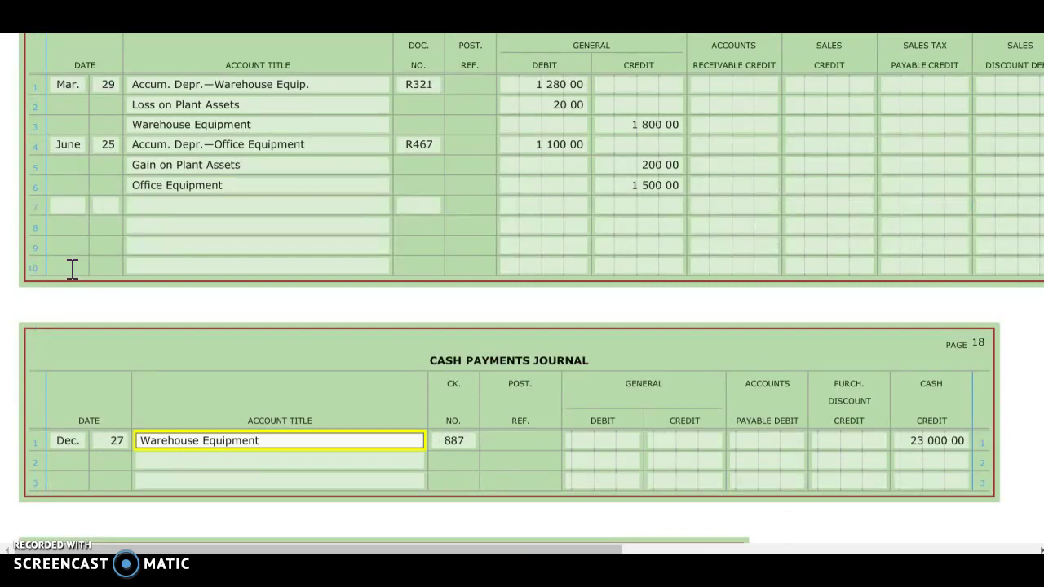
pyautogui.click(284, 444)
pyautogui.click(458, 443)
pyautogui.click(461, 441)
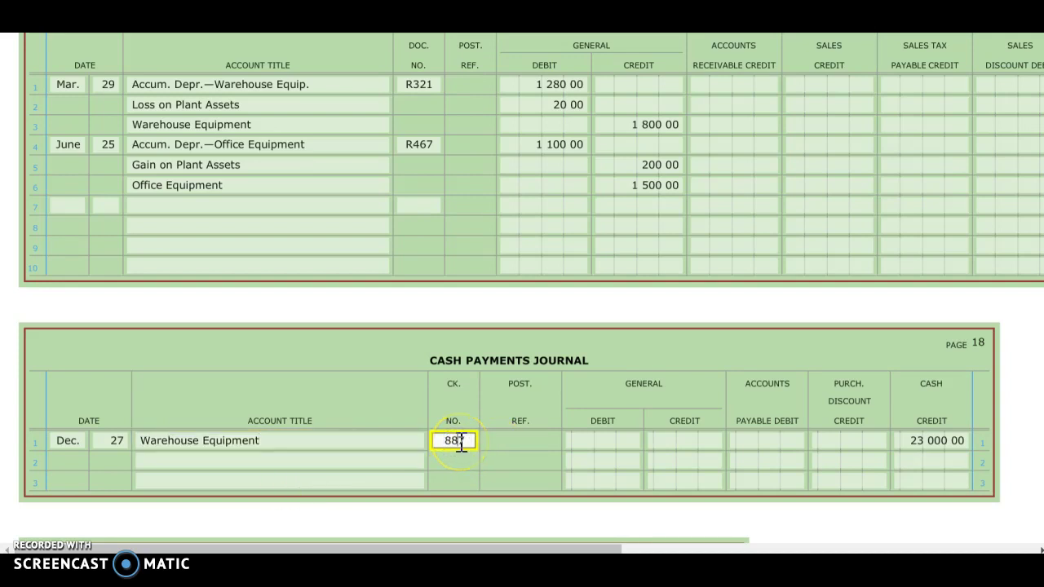
pyautogui.press('Tab')
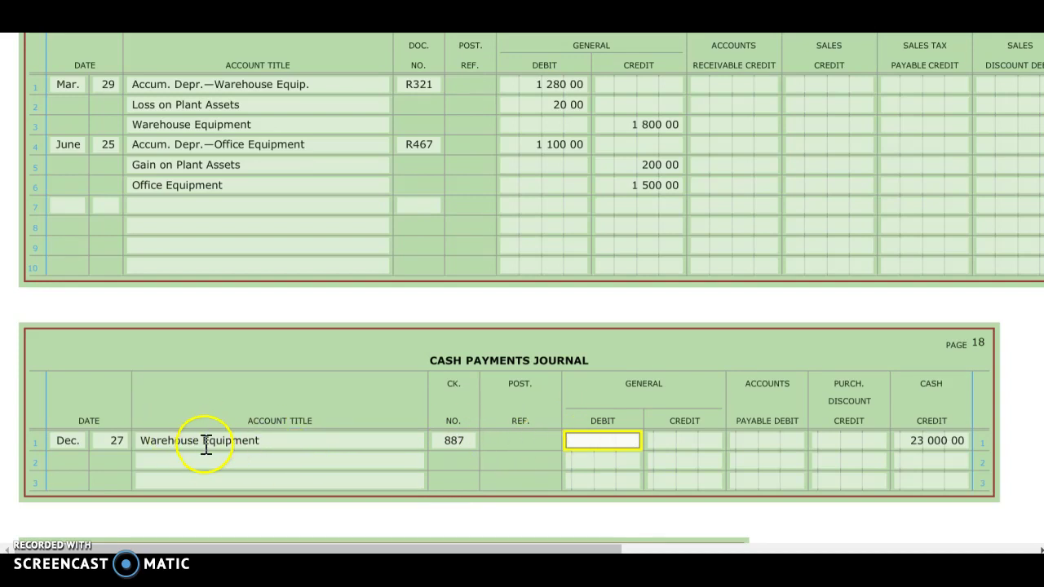
# Check the truck's ending book value and enter a general debit of 36,100 on line 1 of the cash payments journal
pyautogui.scroll(-10, 745, 391)
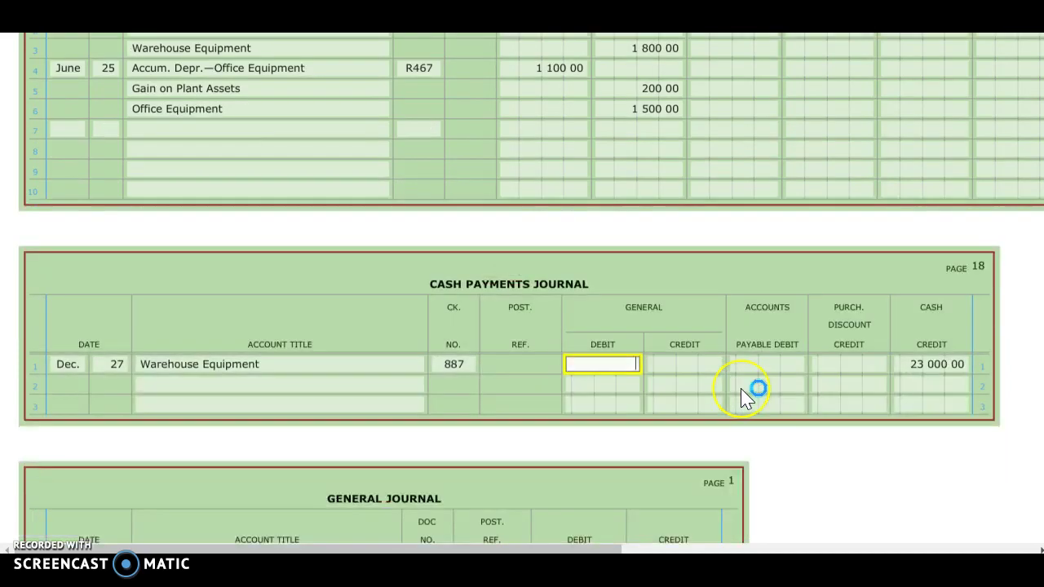
pyautogui.scroll(-5, 745, 398)
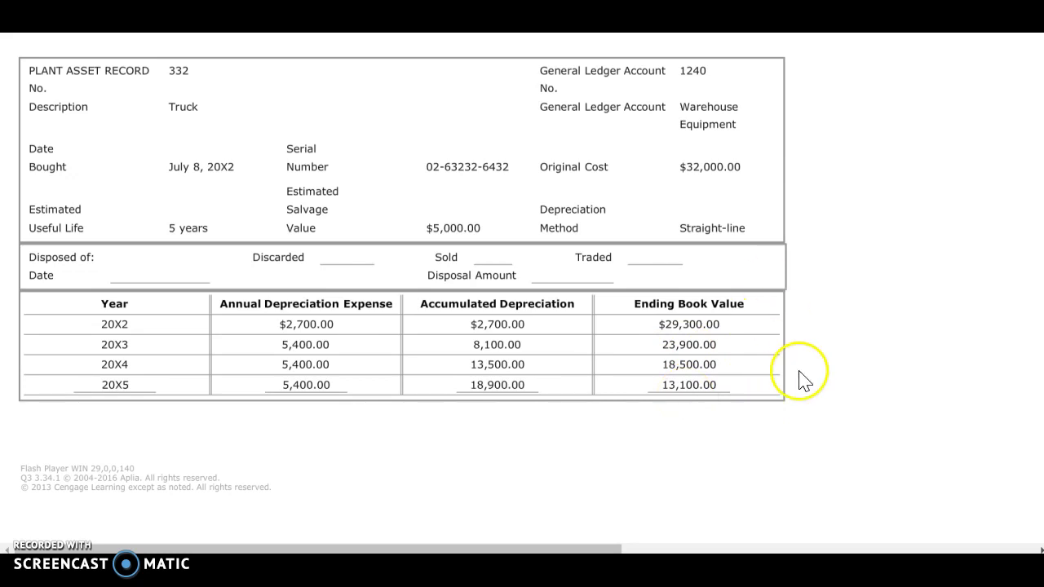
pyautogui.scroll(15, 809, 360)
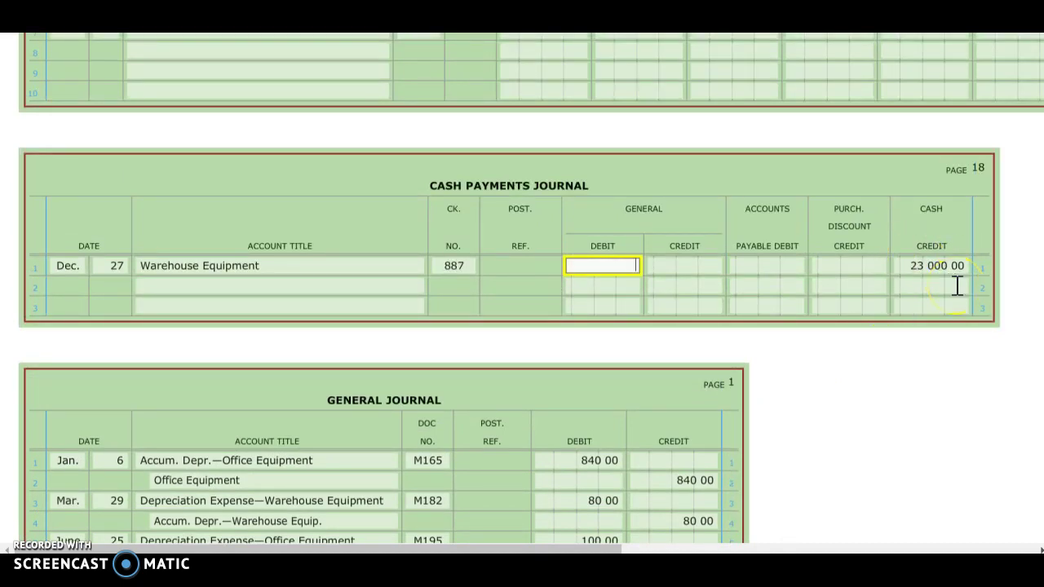
pyautogui.write('36 100')
# Enter Accum. Depr.—Warehouse Equip. as the account title on line 2 of the cash payments journal
pyautogui.click(294, 287)
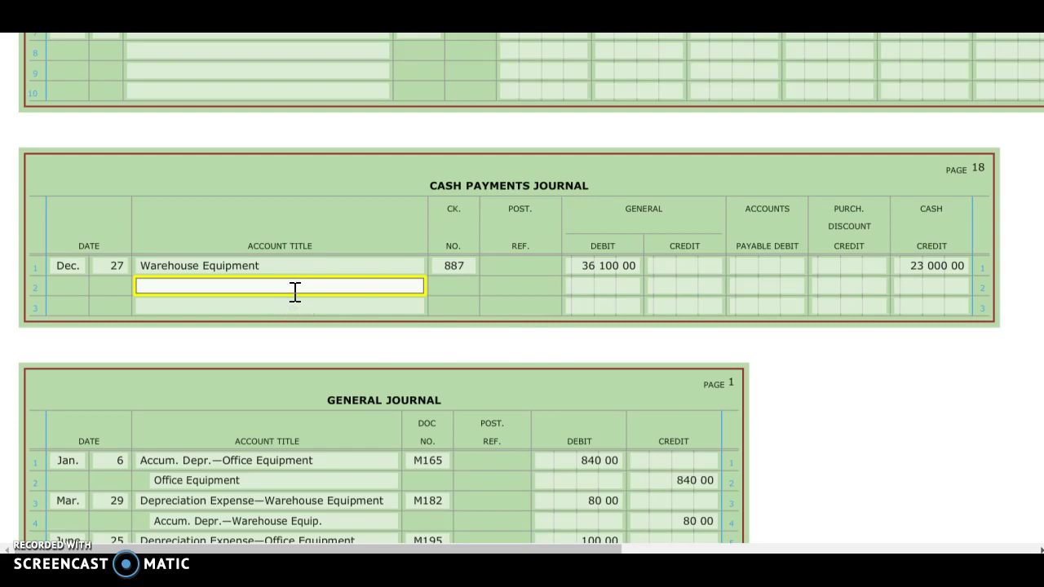
pyautogui.write('Ac')
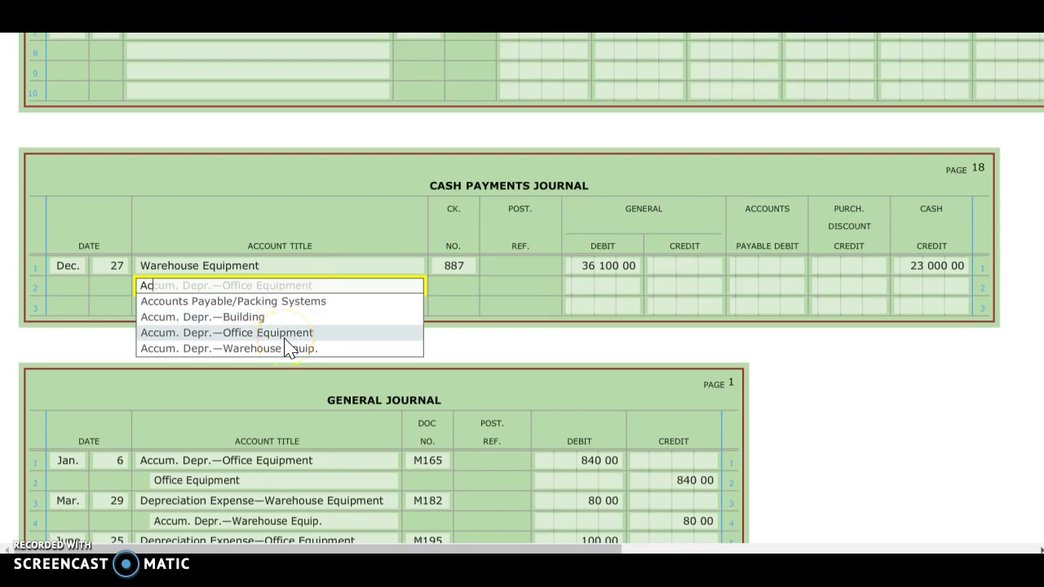
pyautogui.click(285, 338)
pyautogui.click(261, 286)
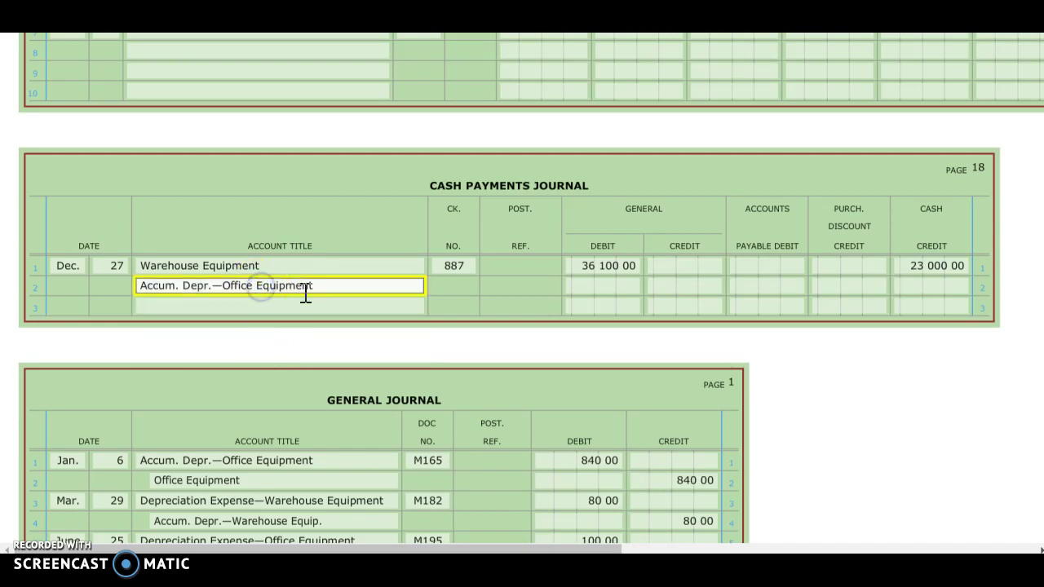
pyautogui.press('BackSpace')
pyautogui.press('BackSpace')
pyautogui.press('BackSpace')
pyautogui.press('BackSpace')
pyautogui.press('BackSpace')
pyautogui.press('BackSpace')
pyautogui.press('BackSpace')
pyautogui.press('BackSpace')
pyautogui.press('BackSpace')
pyautogui.press('BackSpace')
pyautogui.press('BackSpace')
pyautogui.press('BackSpace')
pyautogui.press('BackSpace')
pyautogui.press('BackSpace')
pyautogui.press('BackSpace')
pyautogui.press('BackSpace')
pyautogui.write('w')
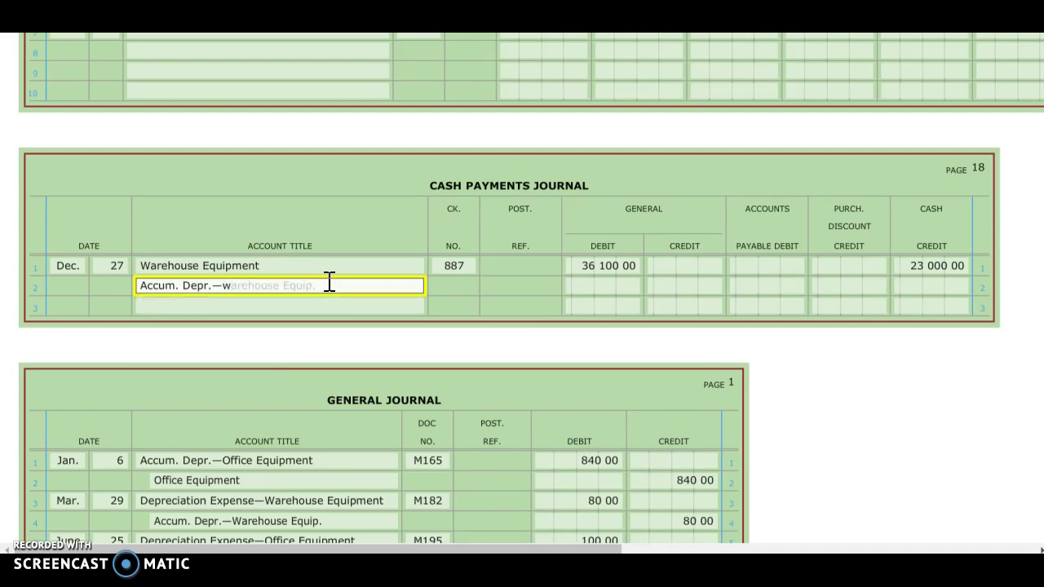
pyautogui.click(443, 284)
# Check the truck's accumulated depreciation in its plant asset record and enter a general debit of 18,900 on line 2 of the cash payments journal
pyautogui.click(598, 286)
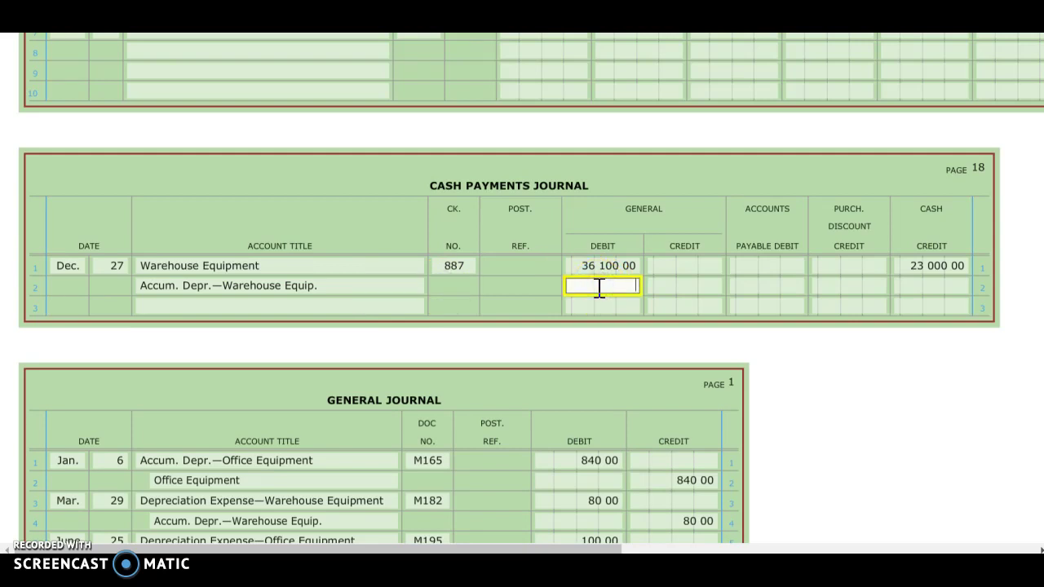
pyautogui.scroll(-10, 877, 432)
pyautogui.scroll(-5, 877, 432)
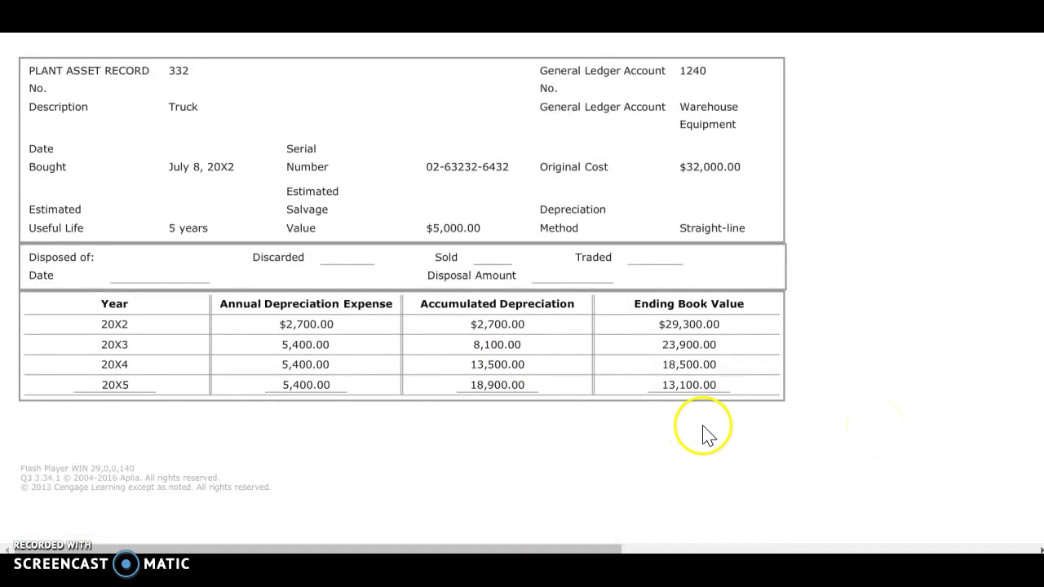
pyautogui.scroll(8, 717, 430)
pyautogui.scroll(3, 638, 400)
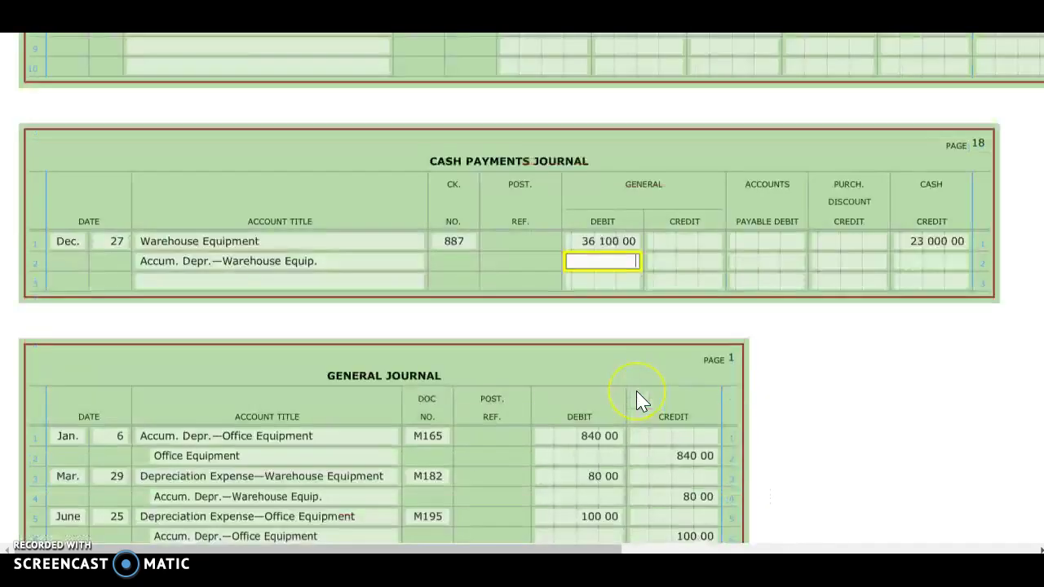
pyautogui.write('18 900')
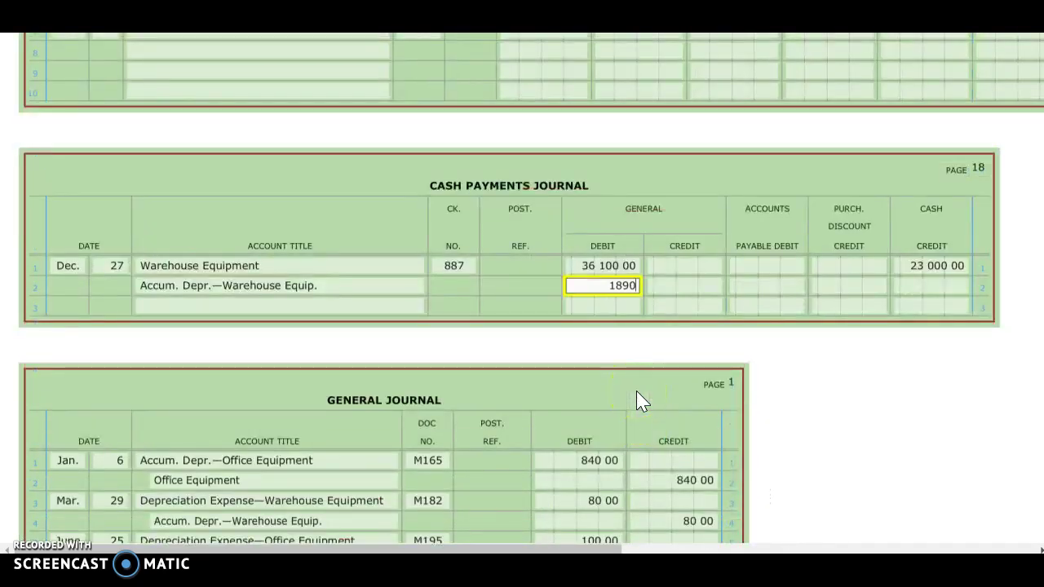
# On line 3 of the cash payments journal, enter Warehouse Equipment with the truck's original cost of 32,000 as a general credit
pyautogui.click(357, 309)
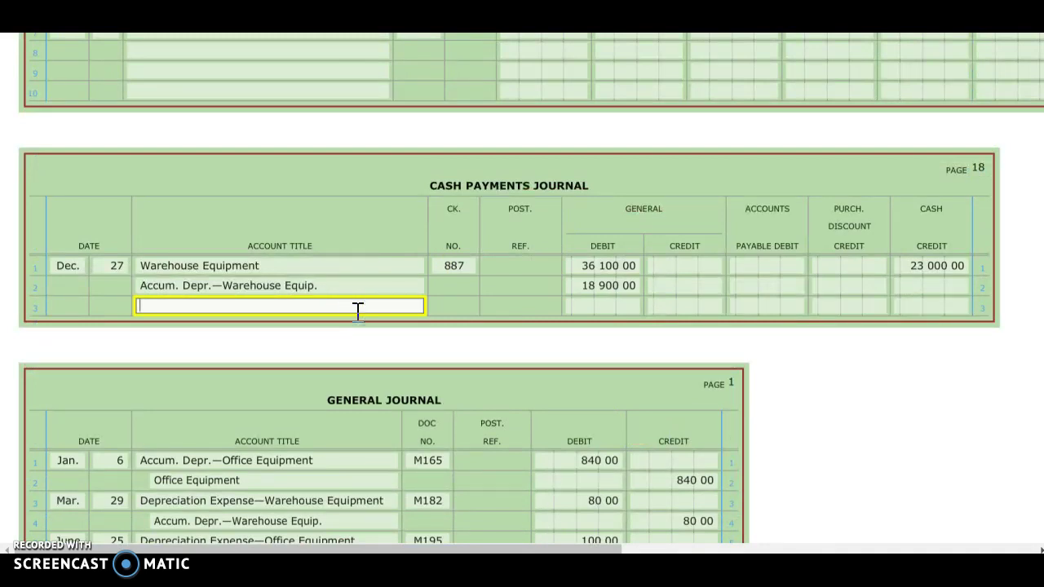
pyautogui.write('Ware')
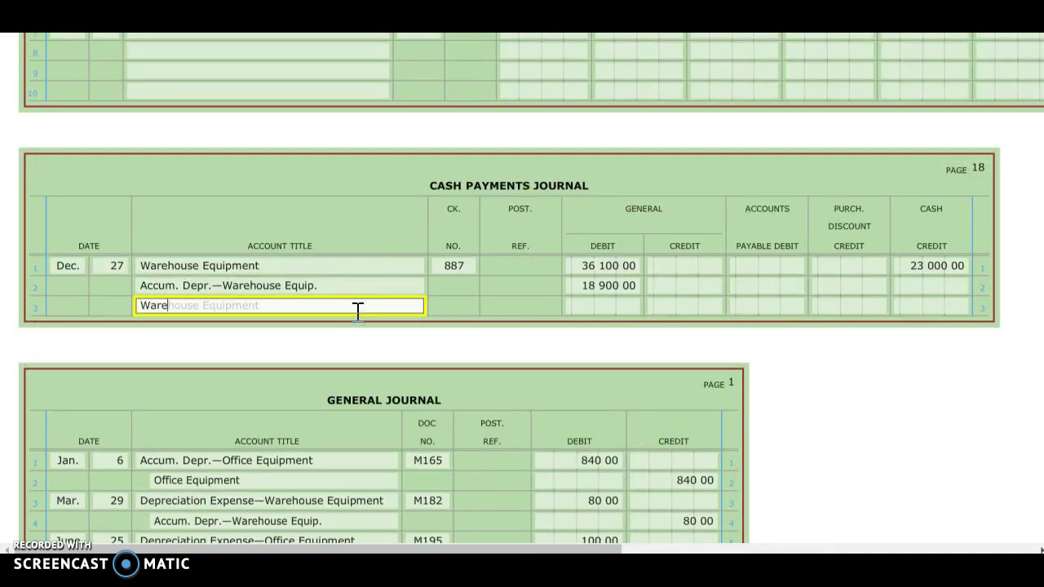
pyautogui.press('Tab')
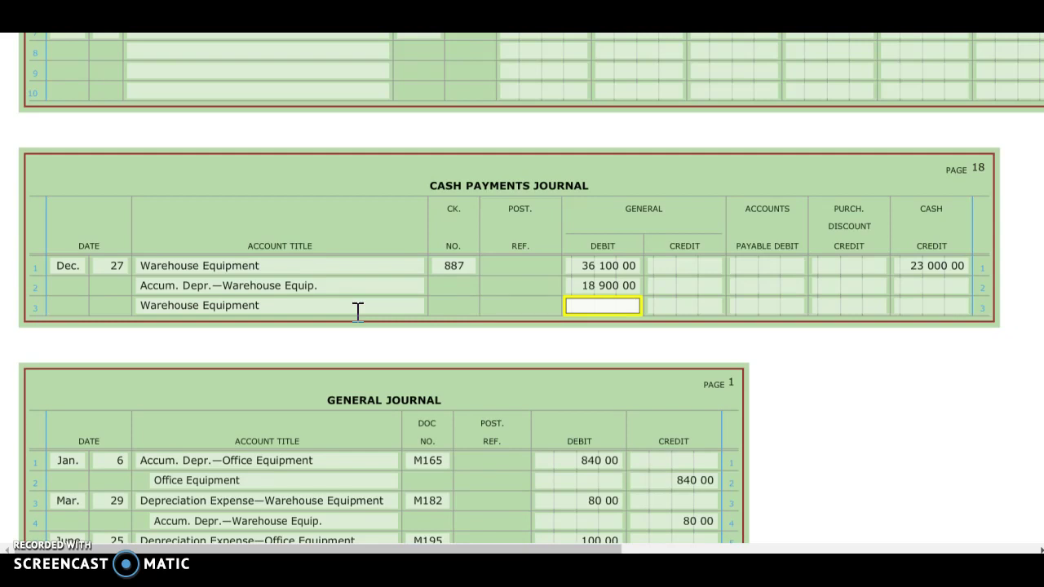
pyautogui.press('Tab')
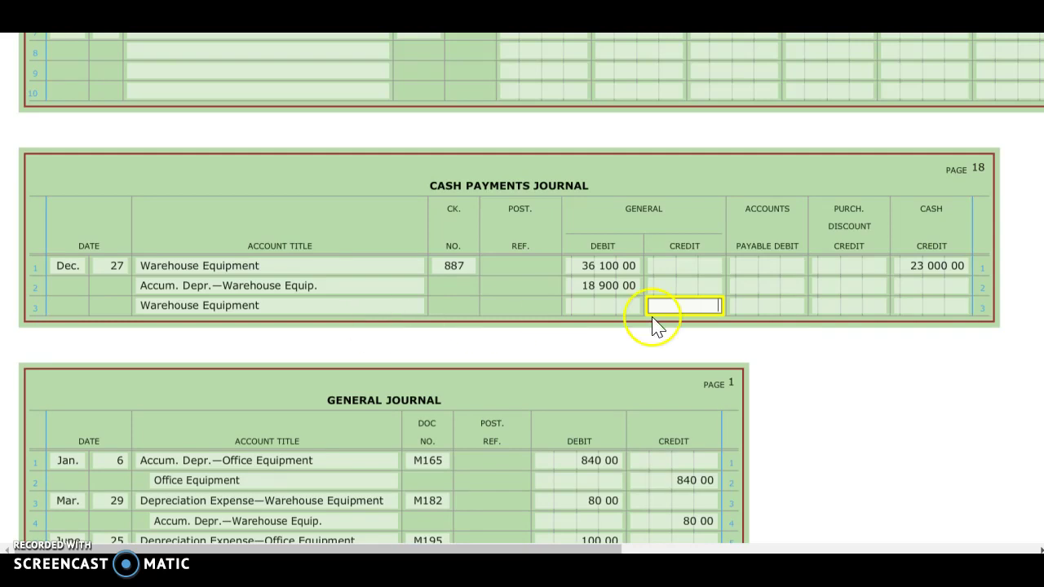
pyautogui.scroll(-13, 792, 407)
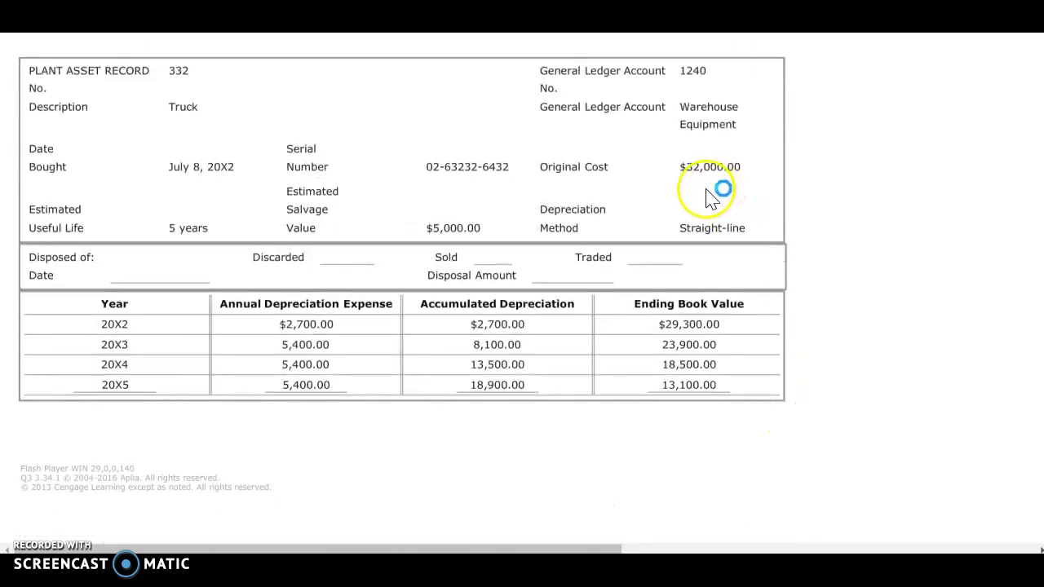
pyautogui.scroll(8, 724, 204)
pyautogui.scroll(2, 712, 226)
pyautogui.write('32000')
pyautogui.click(865, 261)
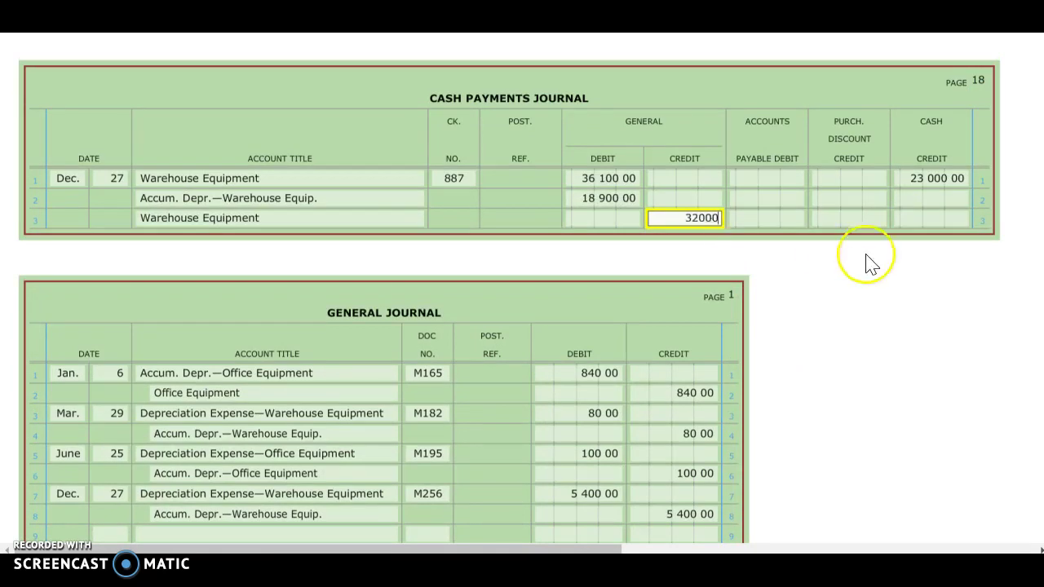